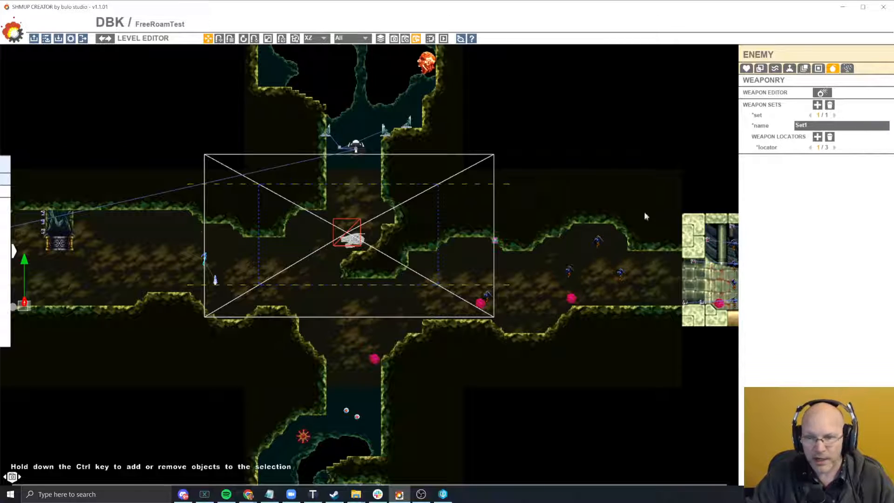
Switch to Chrome and review the Perforce free version control page, including its address, product overview and sign-up form.
{"action": "key", "text": "alt+Tab"}
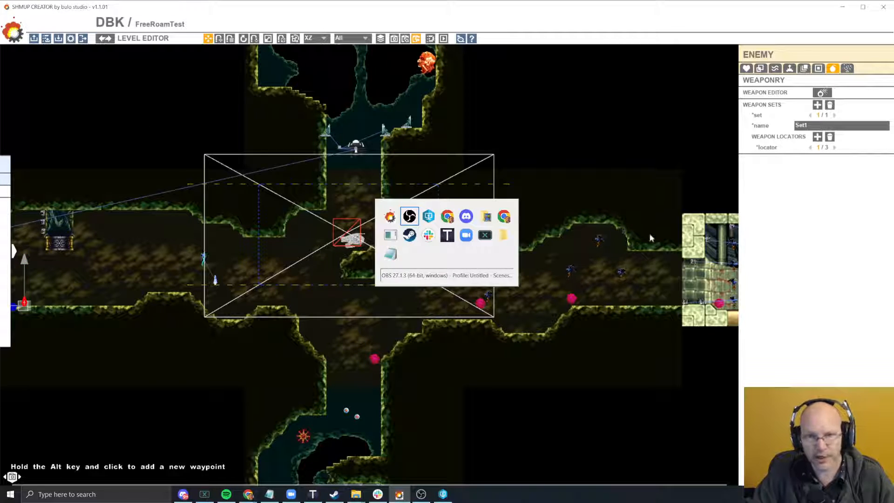
{"action": "key", "text": "Tab"}
{"action": "key", "text": "Tab"}
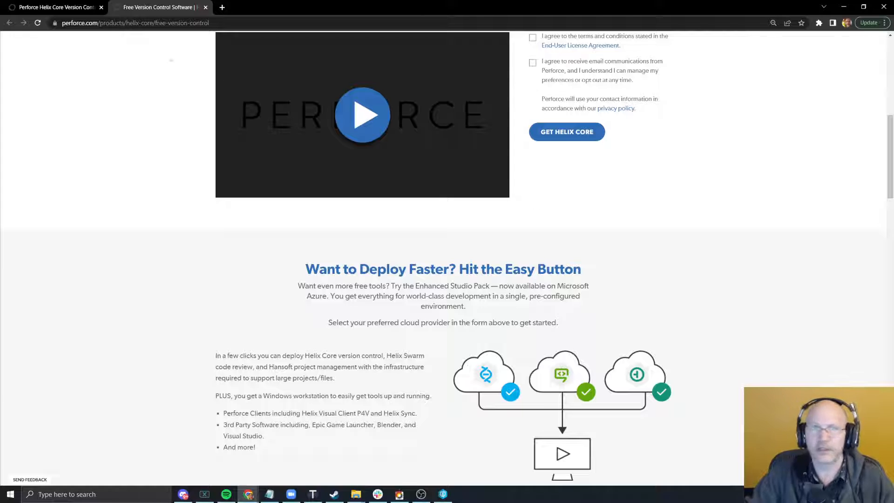
{"action": "scroll", "coordinate": [152, 137], "scroll_direction": "up", "scroll_amount": 9}
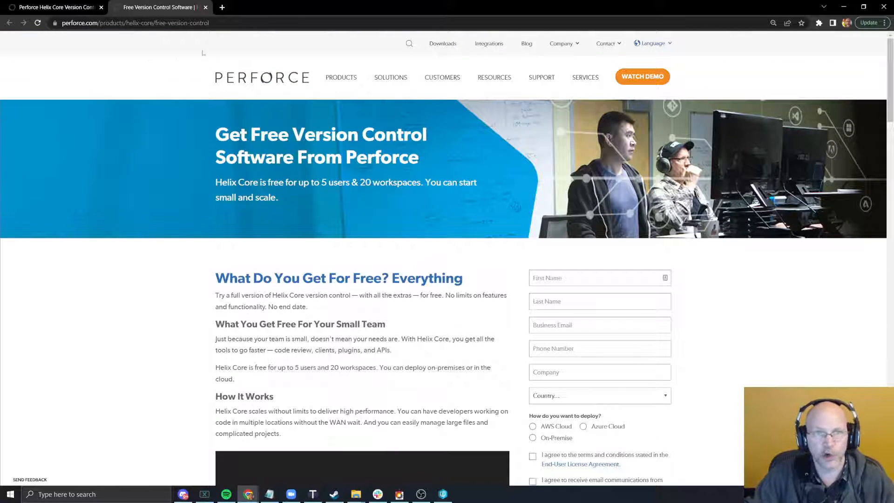
{"action": "left_click_drag", "start_coordinate": [71, 23], "coordinate": [109, 23]}
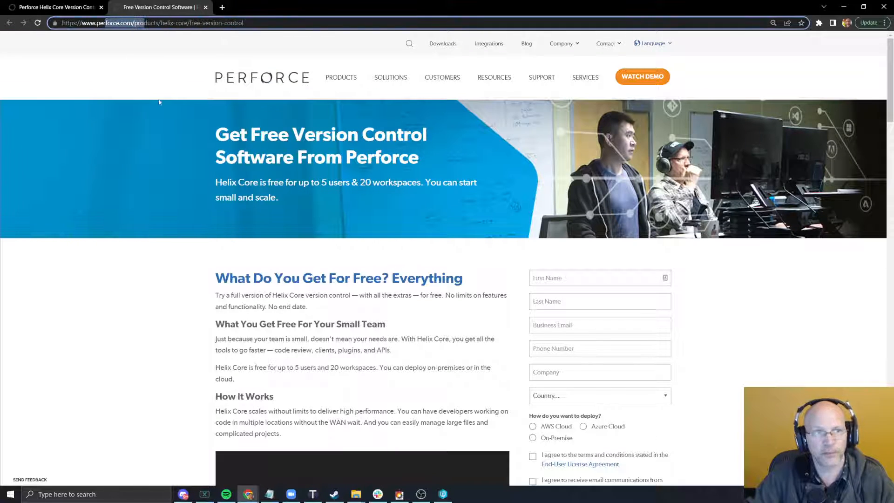
{"action": "left_click", "coordinate": [153, 122]}
{"action": "scroll", "coordinate": [160, 186], "scroll_direction": "down", "scroll_amount": 1}
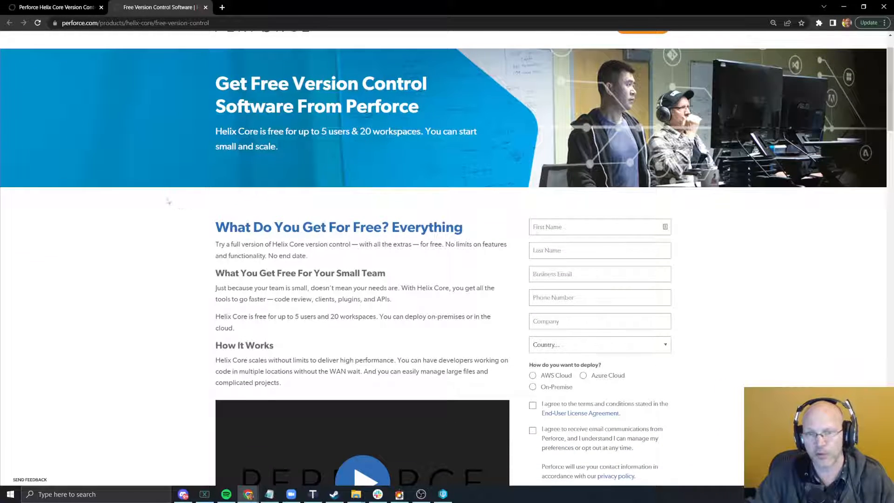
{"action": "scroll", "coordinate": [169, 202], "scroll_direction": "up", "scroll_amount": 1}
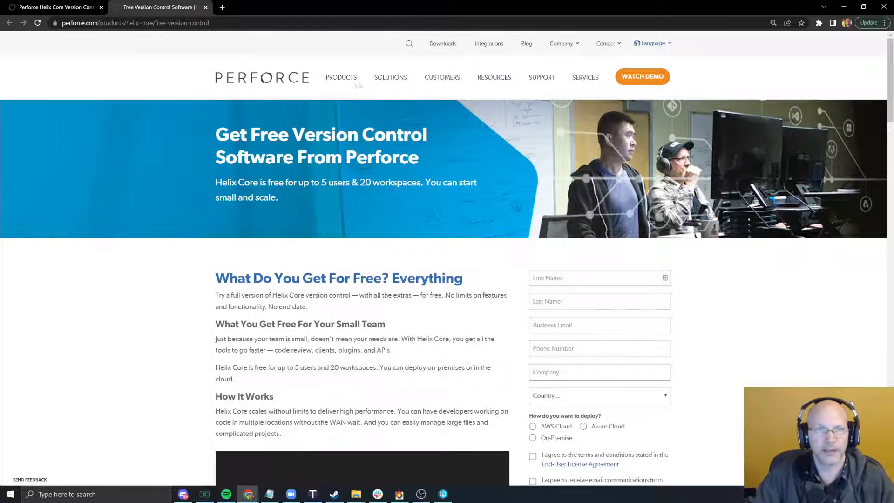
{"action": "mouse_move", "coordinate": [358, 83]}
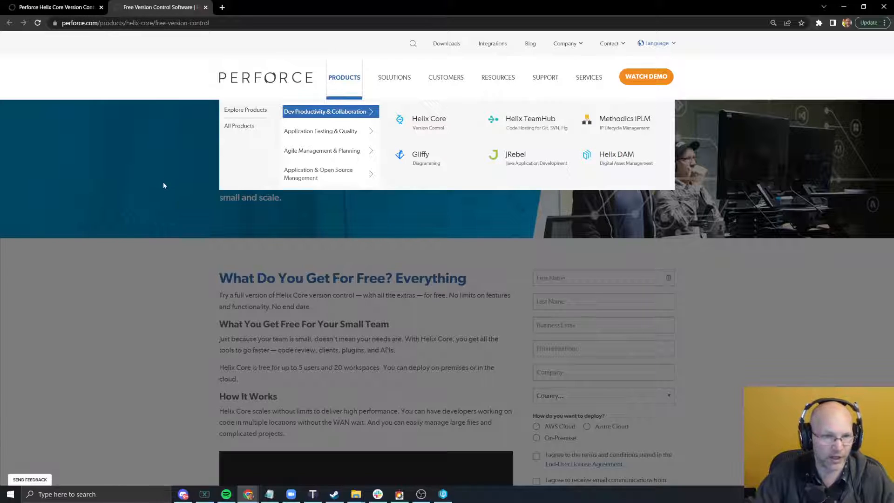
{"action": "scroll", "coordinate": [400, 298], "scroll_direction": "down", "scroll_amount": 5}
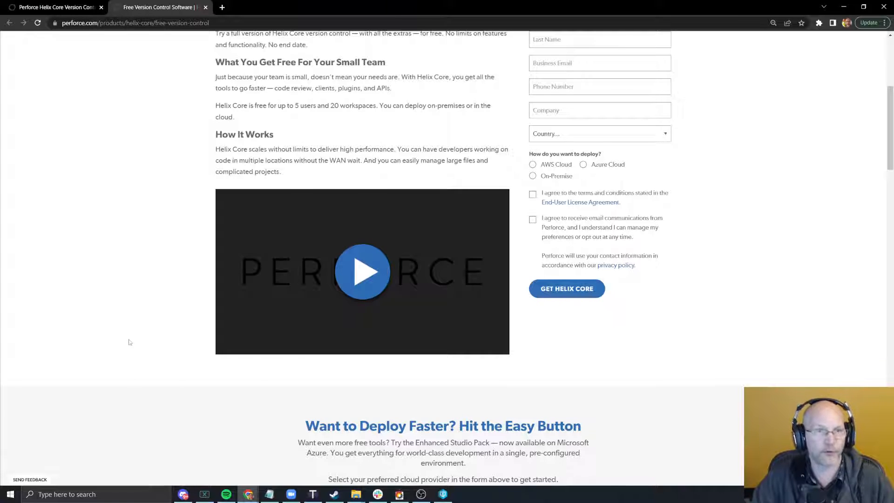
Switch back to SHMUP Creator, deselect the enemy in the FreeRoamTest level and save the game.
{"action": "key", "text": "alt+Tab"}
{"action": "key", "text": "alt+Tab"}
{"action": "key", "text": "alt+Tab"}
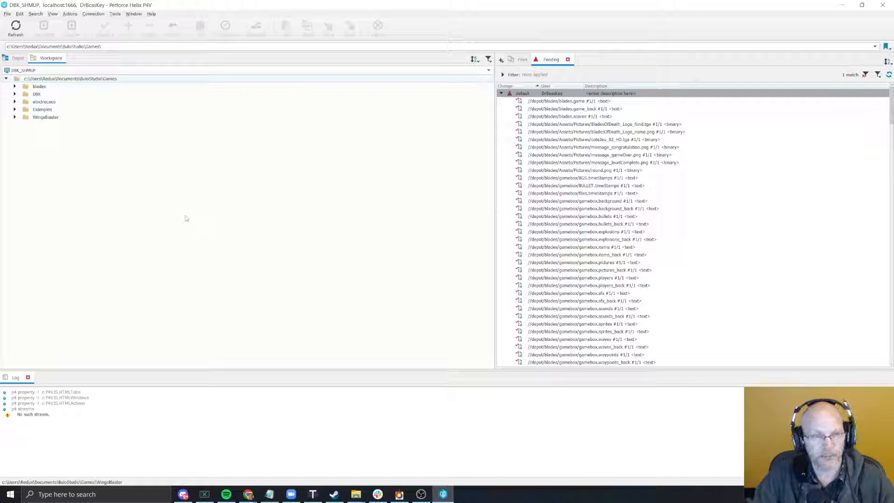
{"action": "key", "text": "alt+Tab"}
{"action": "key", "text": "alt+Tab"}
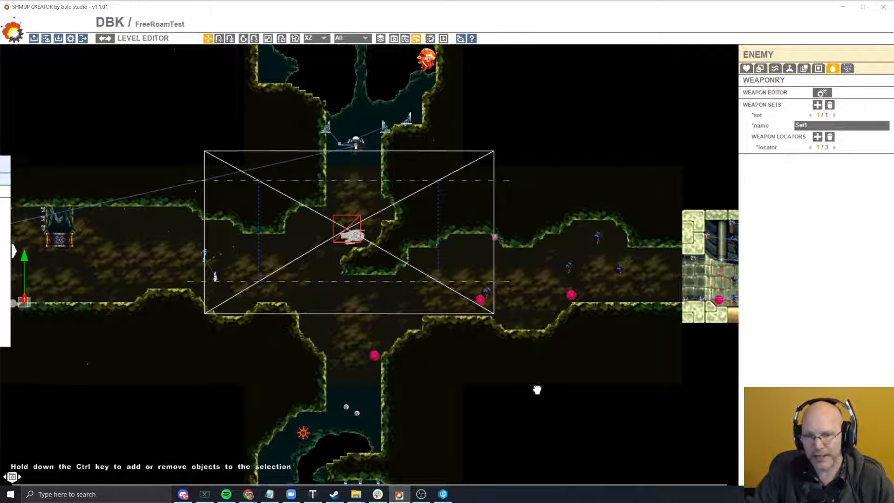
{"action": "left_click_drag", "start_coordinate": [536, 390], "coordinate": [496, 400]}
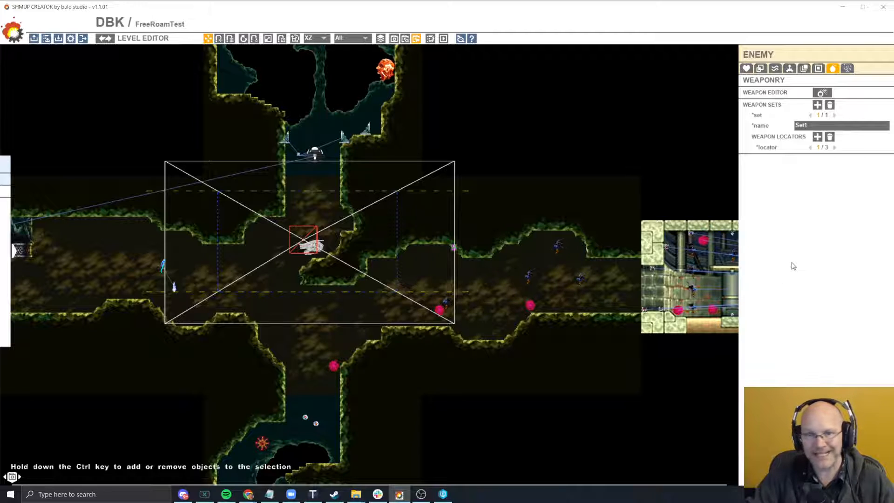
{"action": "left_click", "coordinate": [696, 172]}
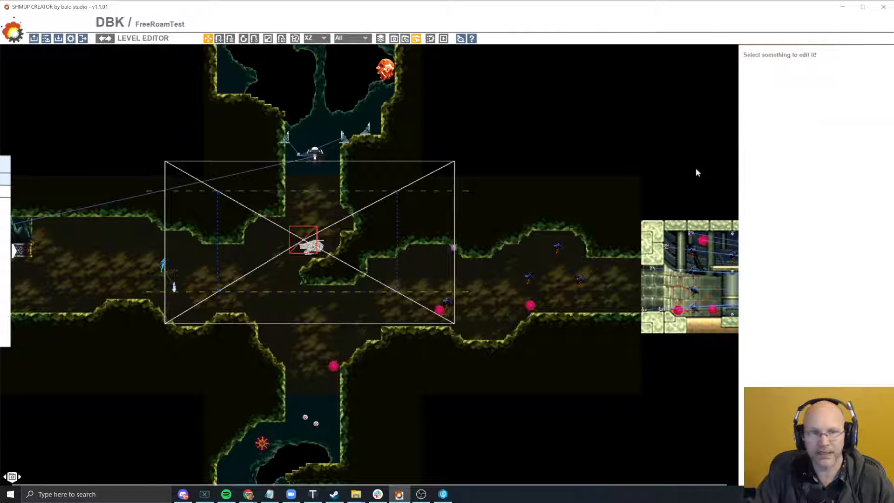
{"action": "key", "text": "ctrl+s"}
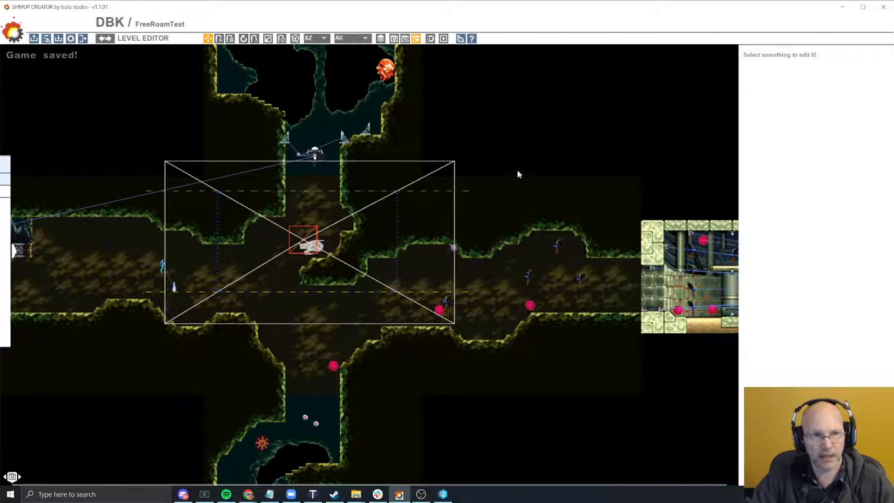
Switch to Perforce P4V, expand the DBK folder in the workspace tree and compare it with the depot tree.
{"action": "key", "text": "alt+Tab"}
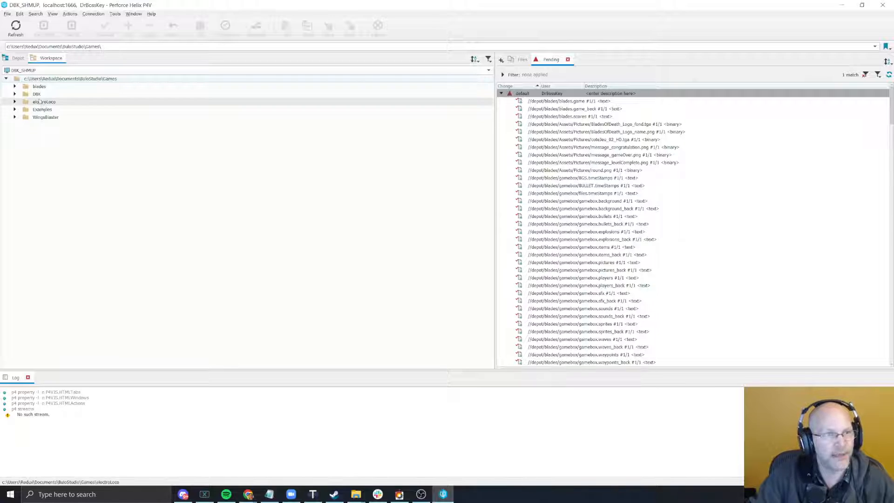
{"action": "left_click", "coordinate": [15, 94]}
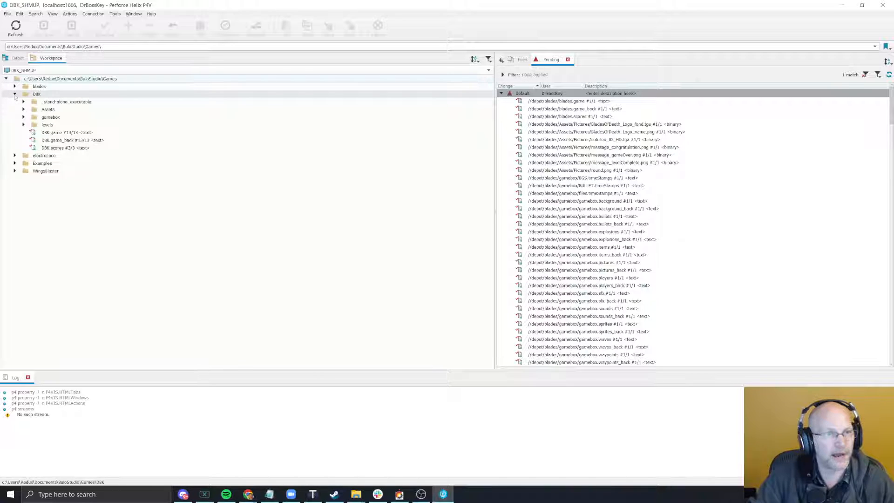
{"action": "left_click", "coordinate": [52, 95]}
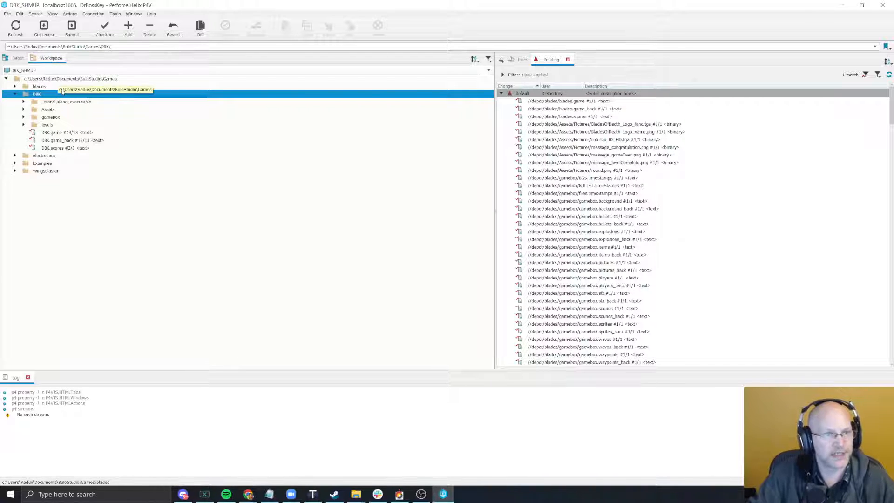
{"action": "left_click", "coordinate": [18, 59]}
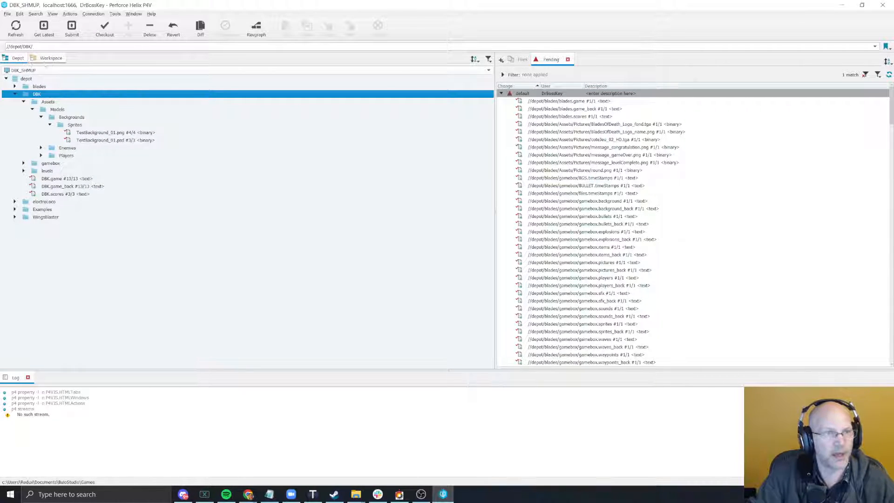
{"action": "left_click", "coordinate": [50, 59]}
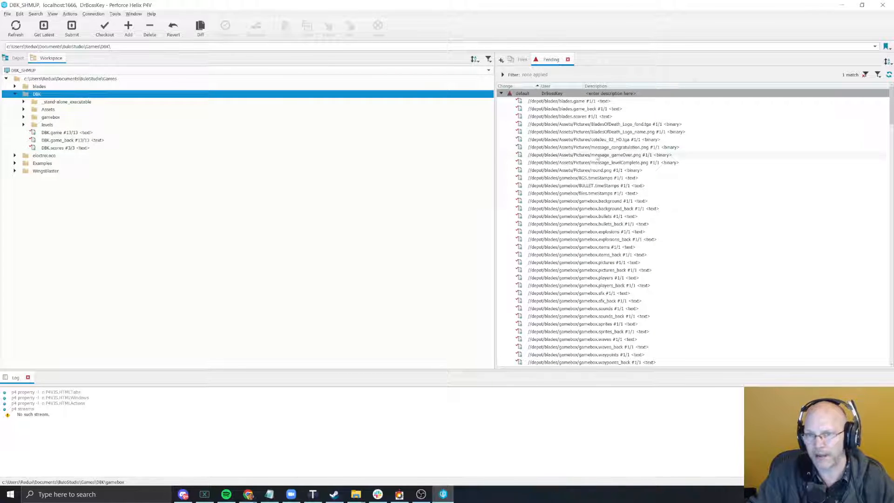
Examine the files in the default pending changelist, the commands available for all of them, and the DBK workspace folder.
{"action": "left_click", "coordinate": [597, 156]}
{"action": "left_click", "coordinate": [501, 93]}
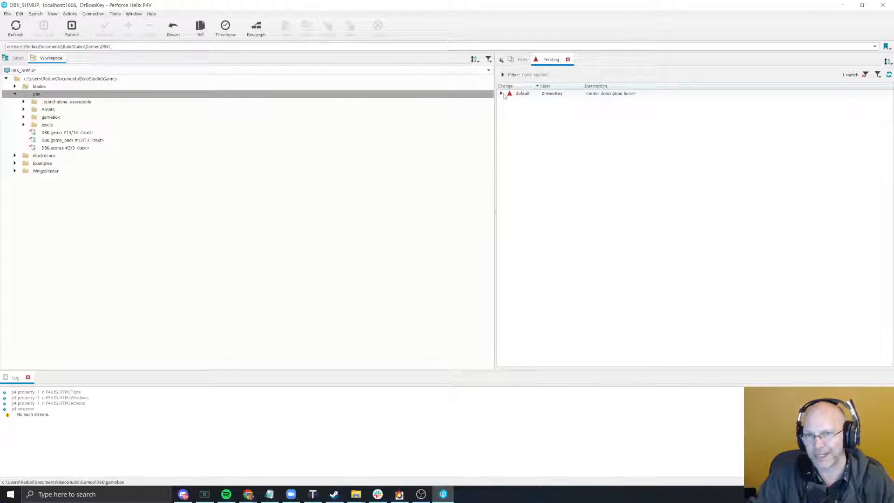
{"action": "left_click", "coordinate": [501, 93]}
{"action": "left_click", "coordinate": [572, 125]}
{"action": "key", "text": "ctrl+a"}
{"action": "right_click", "coordinate": [586, 155]}
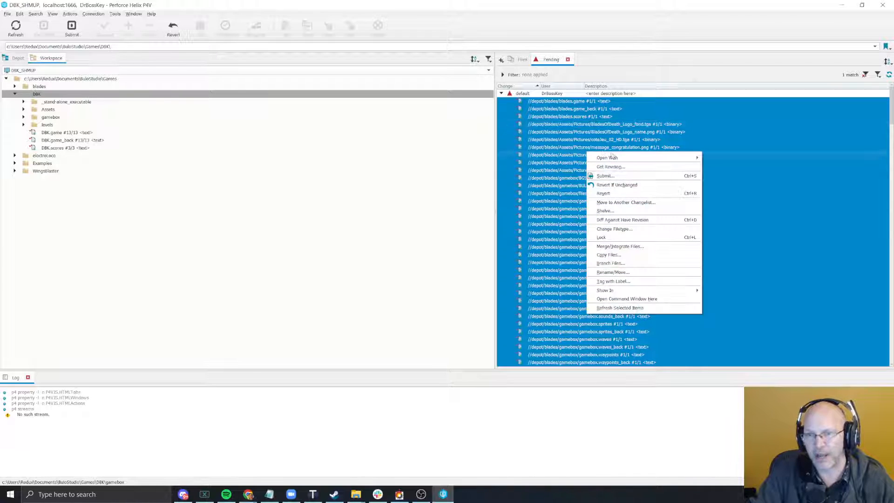
{"action": "left_click", "coordinate": [303, 186]}
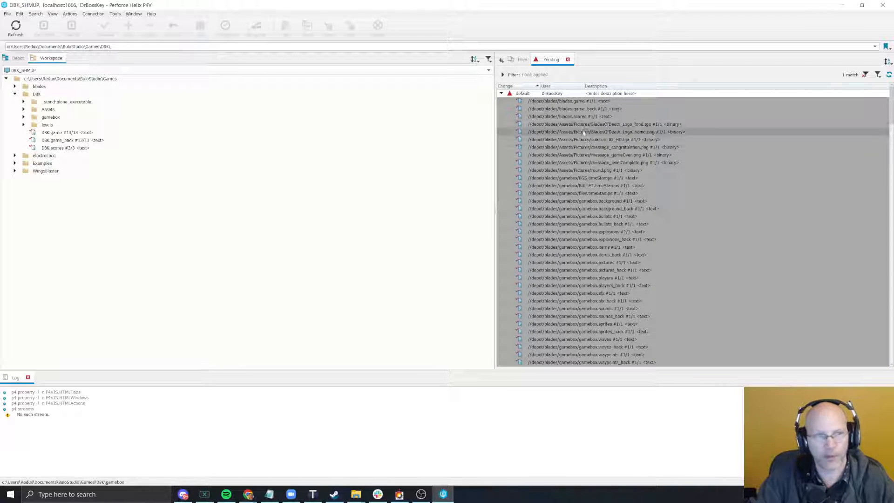
{"action": "left_click", "coordinate": [326, 148]}
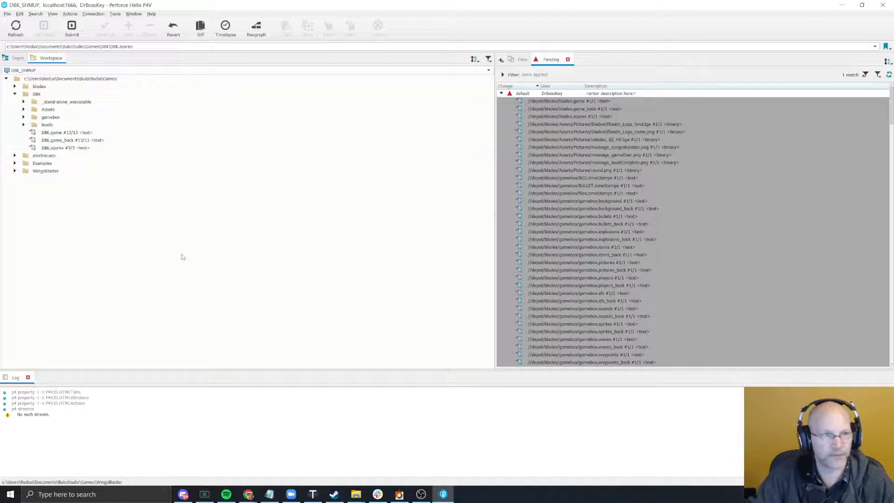
{"action": "left_click", "coordinate": [52, 95]}
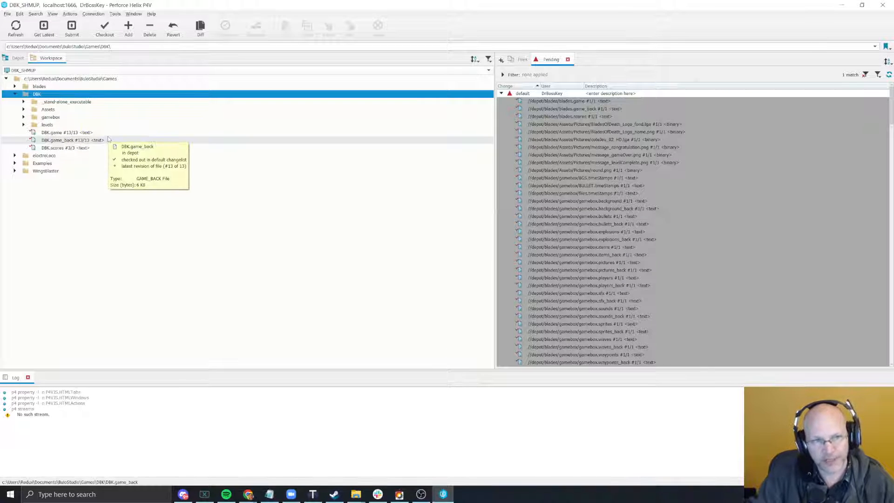
{"action": "left_click", "coordinate": [317, 226]}
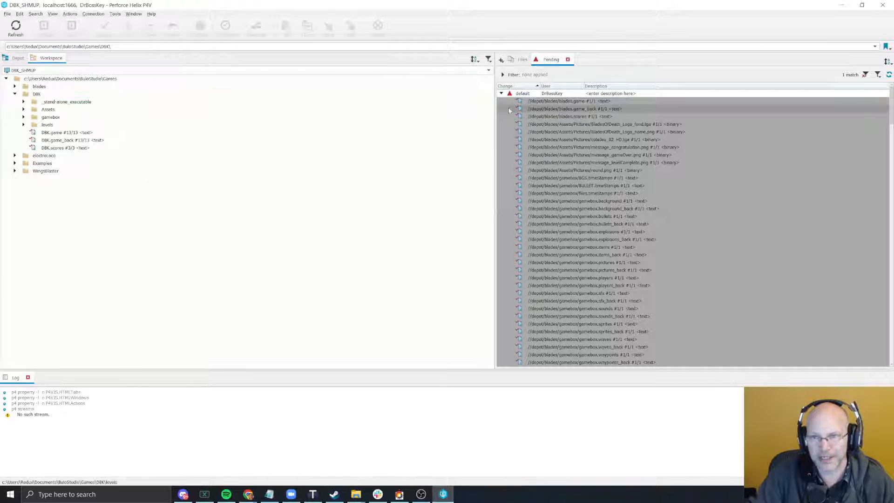
Show the pending blades.game file in File Explorer and inspect its read-only attribute in the file properties.
{"action": "right_click", "coordinate": [552, 102]}
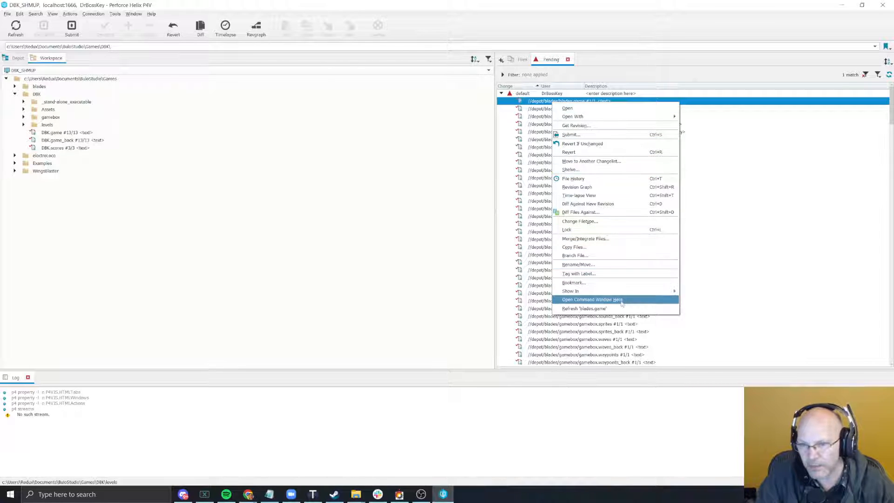
{"action": "mouse_move", "coordinate": [624, 291]}
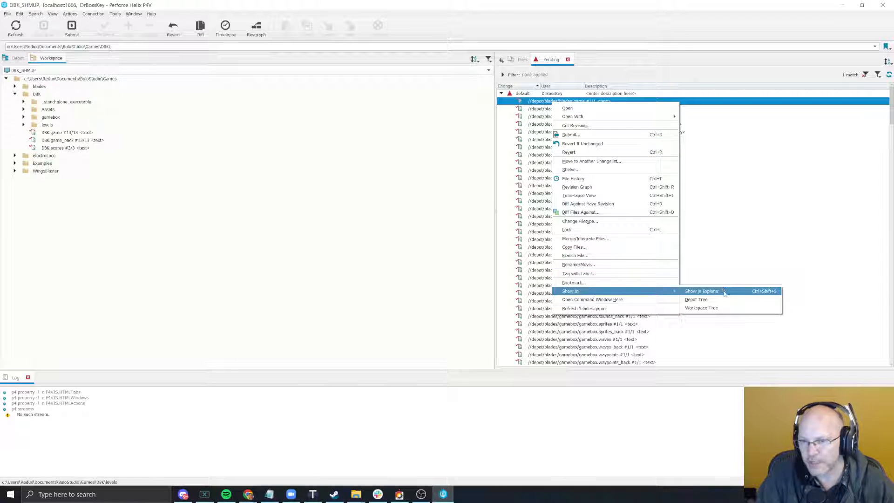
{"action": "left_click", "coordinate": [725, 291]}
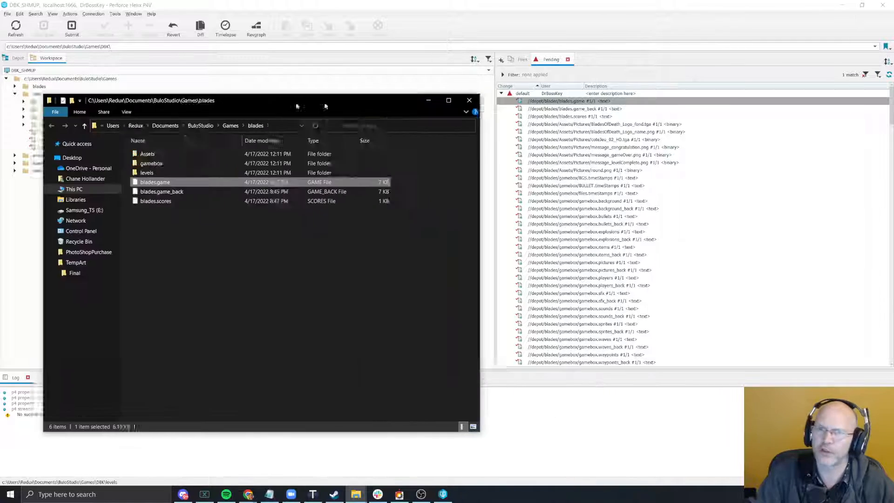
{"action": "left_click_drag", "start_coordinate": [325, 103], "coordinate": [444, 87]}
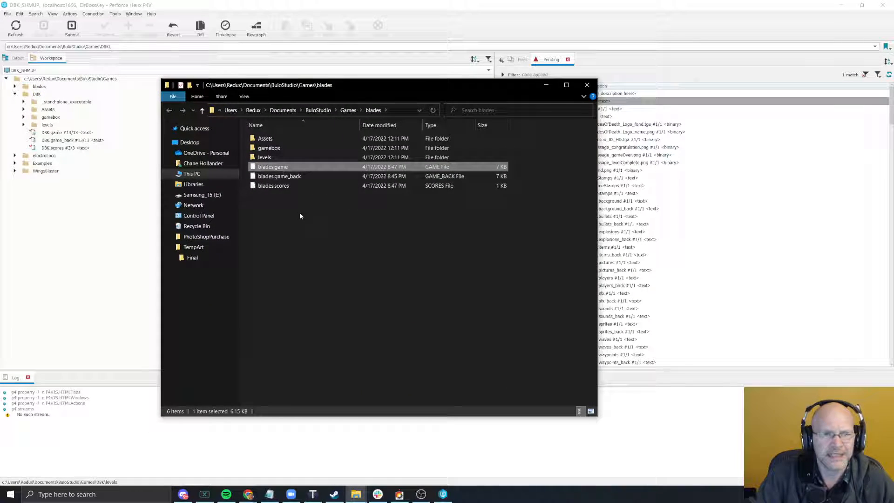
{"action": "right_click", "coordinate": [288, 170]}
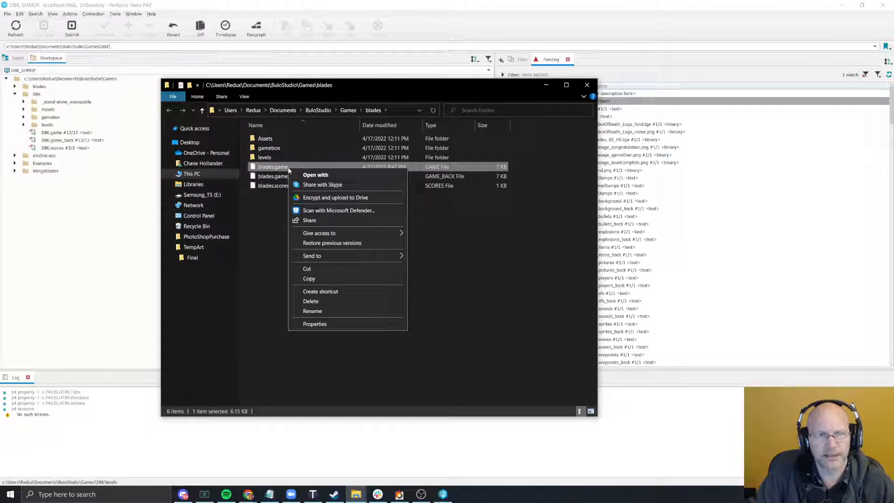
{"action": "left_click", "coordinate": [311, 323]}
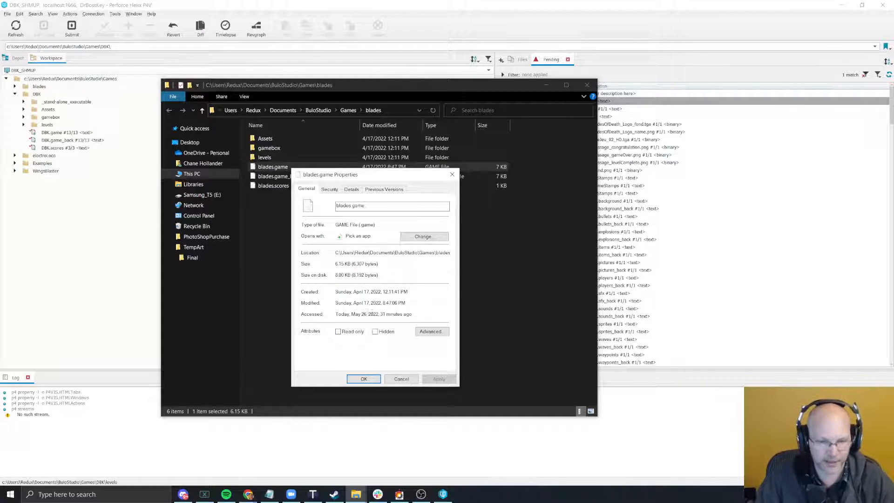
{"action": "left_click", "coordinate": [401, 379]}
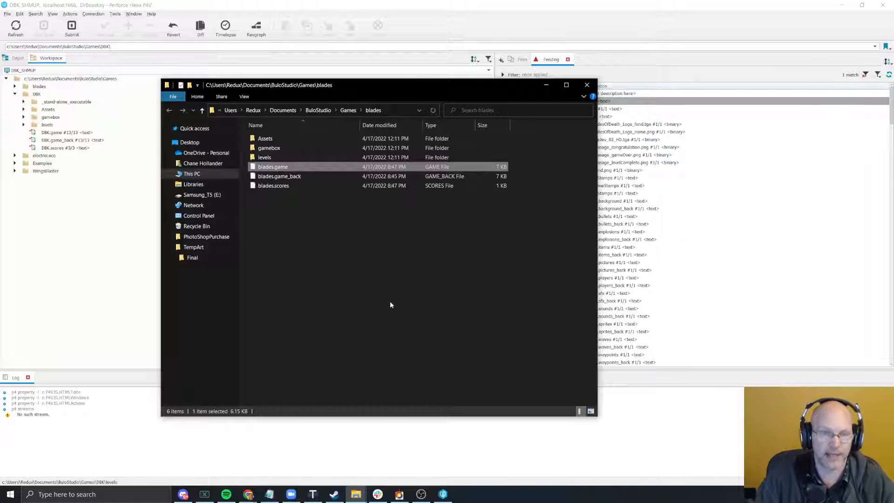
{"action": "left_click", "coordinate": [587, 85]}
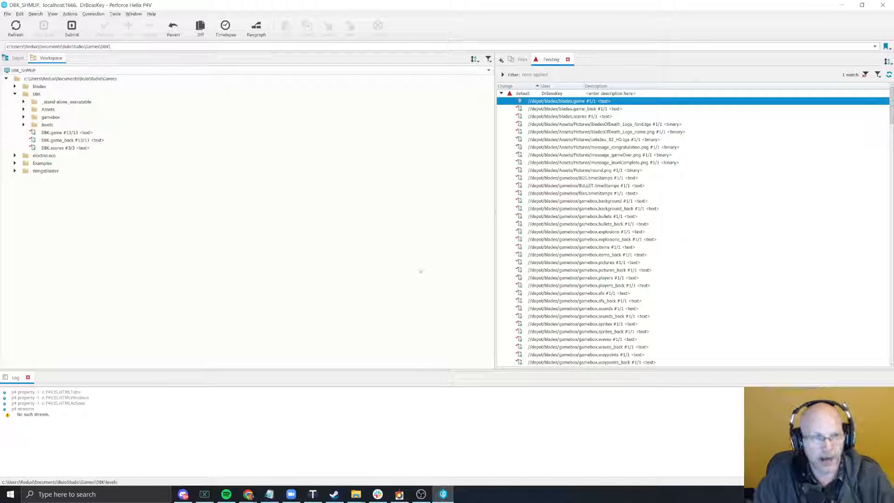
{"action": "left_click", "coordinate": [574, 116]}
{"action": "key", "text": "ctrl+a"}
{"action": "right_click", "coordinate": [573, 116]}
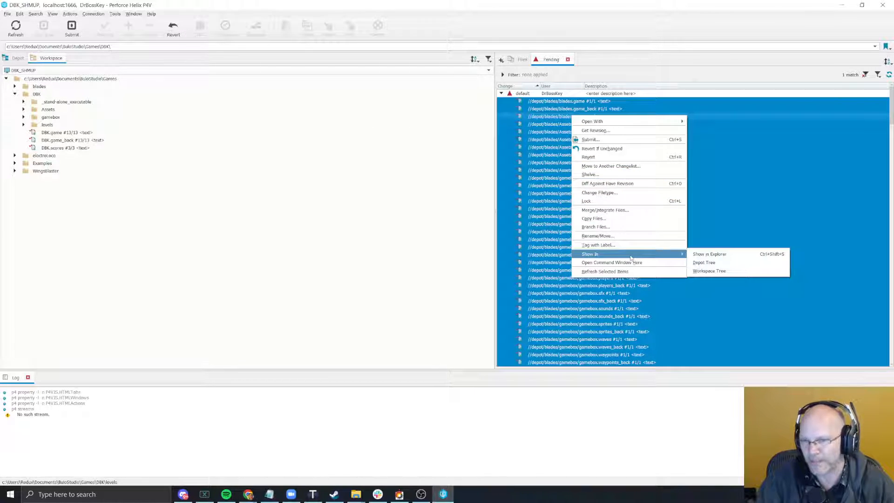
{"action": "left_click", "coordinate": [433, 156]}
{"action": "left_click", "coordinate": [559, 116]}
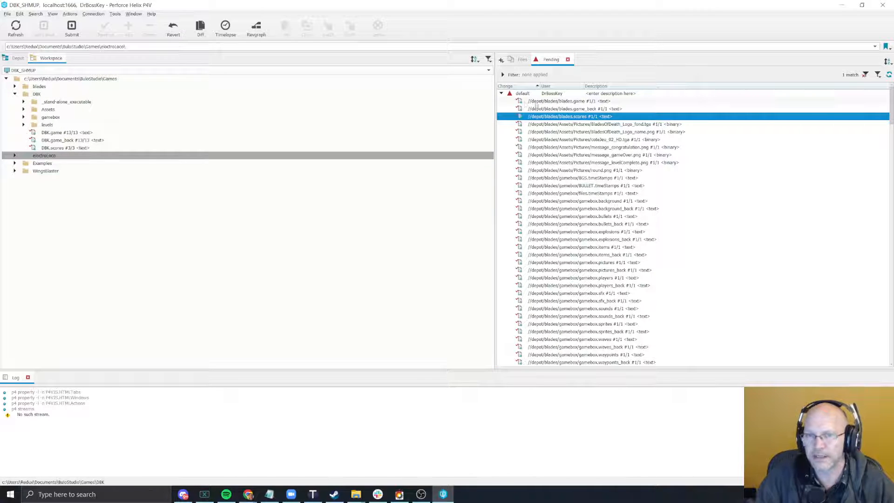
{"action": "left_click", "coordinate": [537, 108]}
{"action": "key", "text": "ctrl+a"}
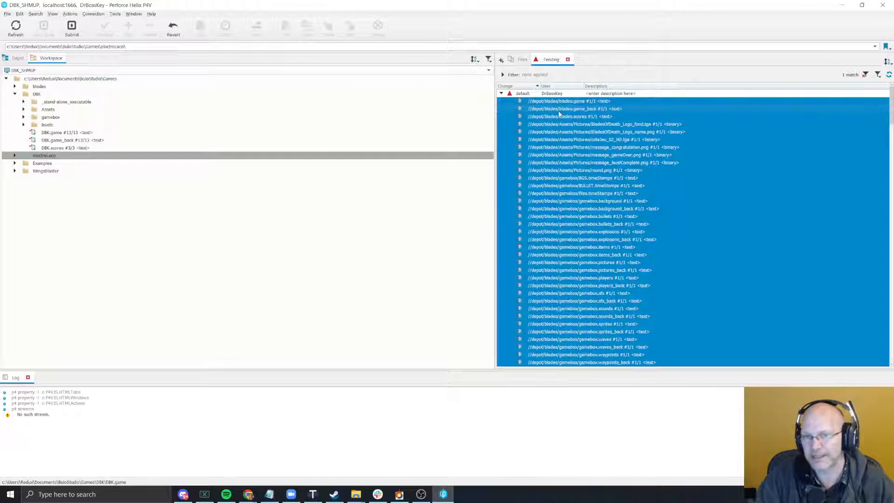
{"action": "right_click", "coordinate": [560, 113]}
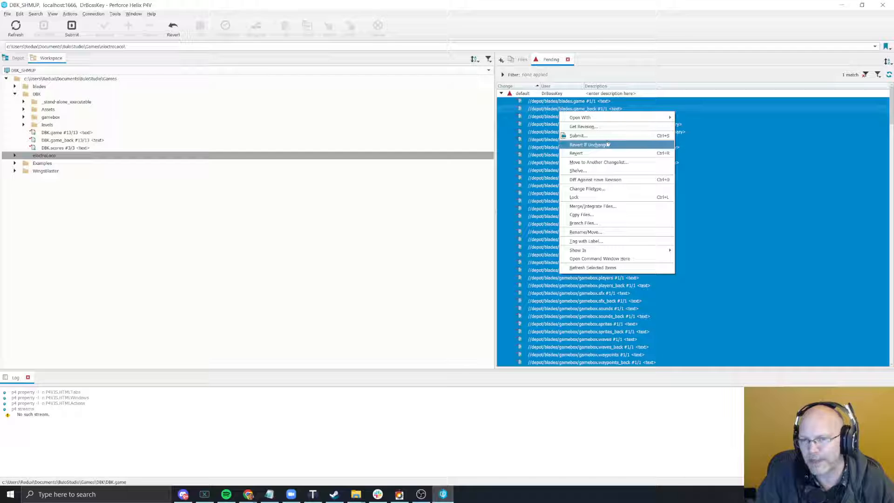
{"action": "left_click", "coordinate": [541, 139]}
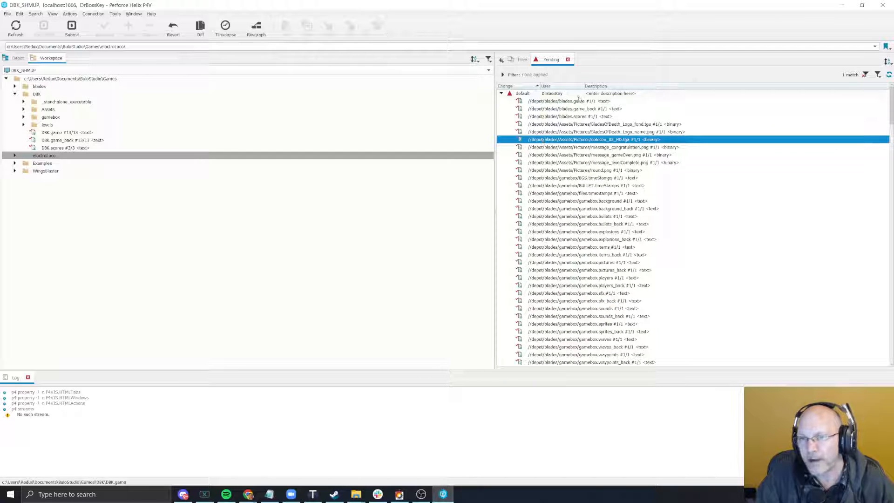
Examine the checked-out files in the default pending changelist across the blades, DBK, electroLoco and Examples projects.
{"action": "scroll", "coordinate": [586, 254], "scroll_direction": "down", "scroll_amount": 2}
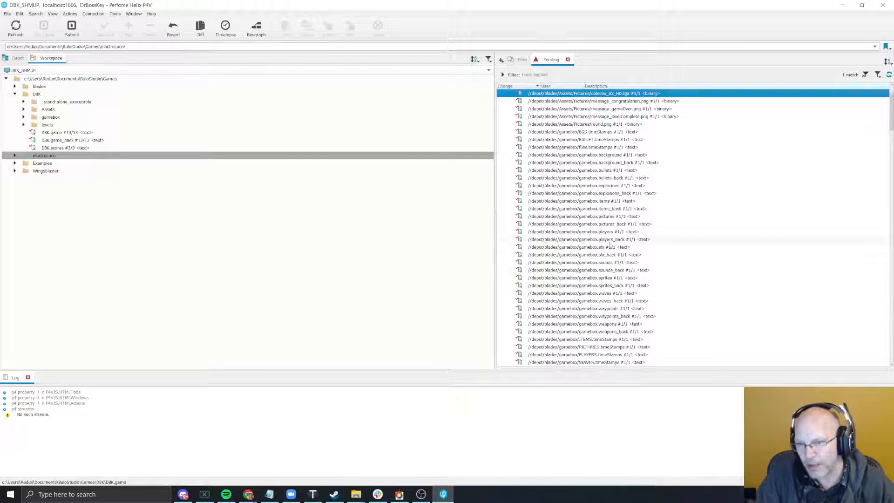
{"action": "scroll", "coordinate": [610, 256], "scroll_direction": "down", "scroll_amount": 3}
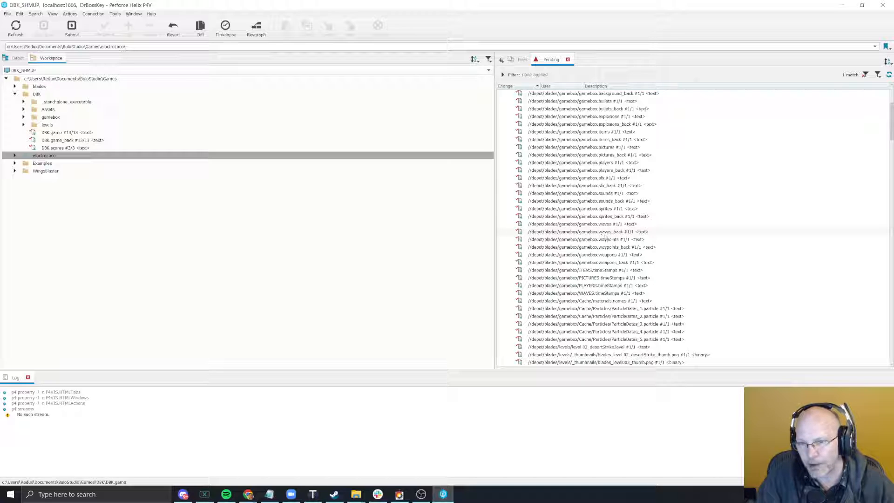
{"action": "scroll", "coordinate": [605, 252], "scroll_direction": "down", "scroll_amount": 2}
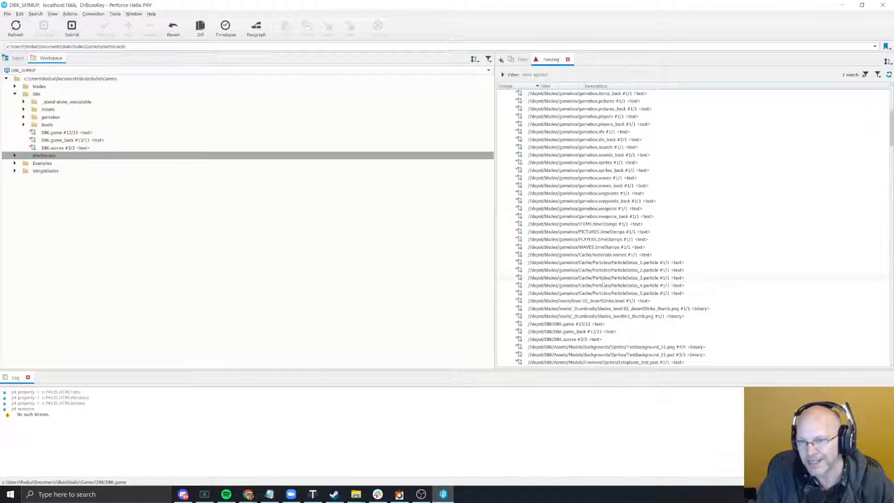
{"action": "scroll", "coordinate": [601, 277], "scroll_direction": "down", "scroll_amount": 2}
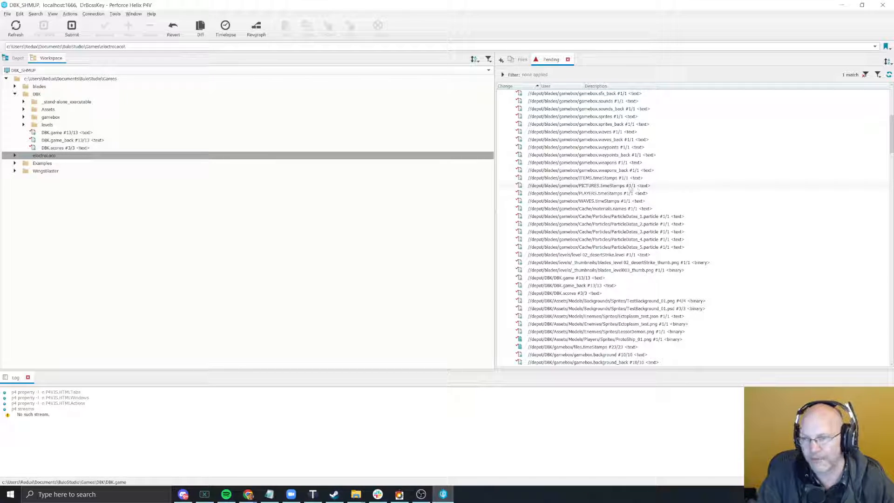
{"action": "scroll", "coordinate": [597, 209], "scroll_direction": "down", "scroll_amount": 3}
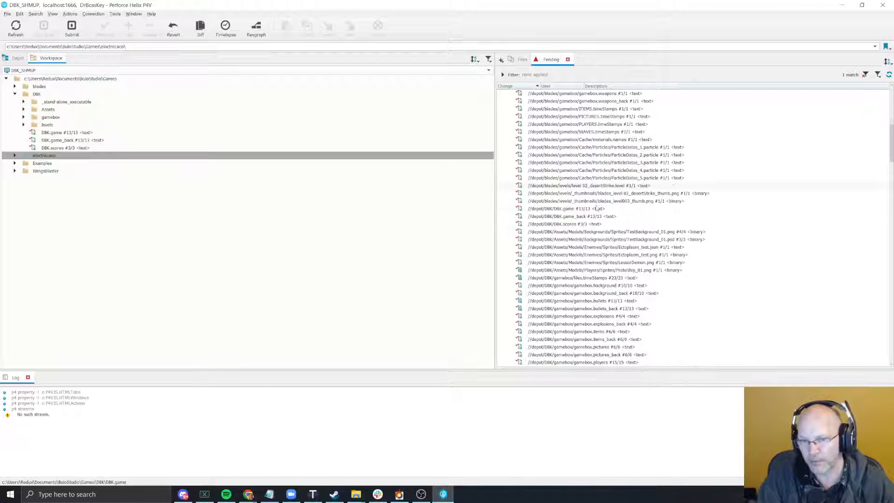
{"action": "scroll", "coordinate": [597, 208], "scroll_direction": "down", "scroll_amount": 1}
{"action": "scroll", "coordinate": [596, 205], "scroll_direction": "down", "scroll_amount": 3}
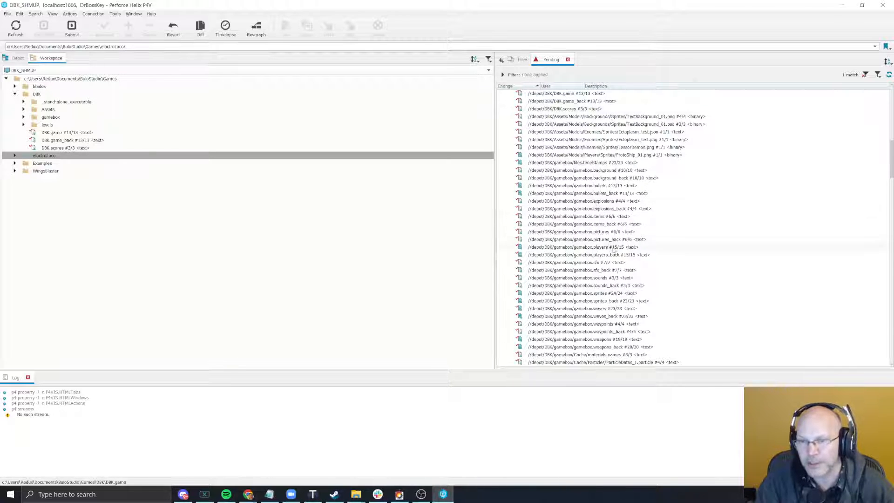
{"action": "scroll", "coordinate": [612, 250], "scroll_direction": "down", "scroll_amount": 4}
{"action": "left_click", "coordinate": [610, 248]}
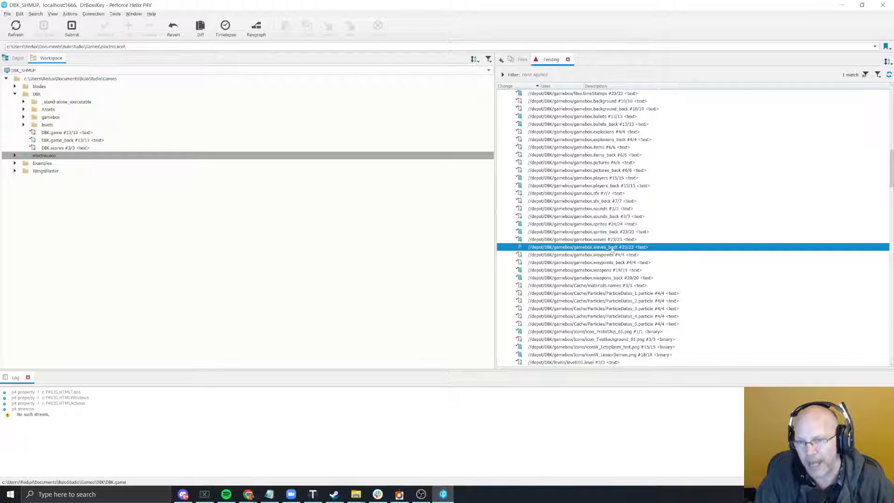
{"action": "scroll", "coordinate": [620, 256], "scroll_direction": "down", "scroll_amount": 4}
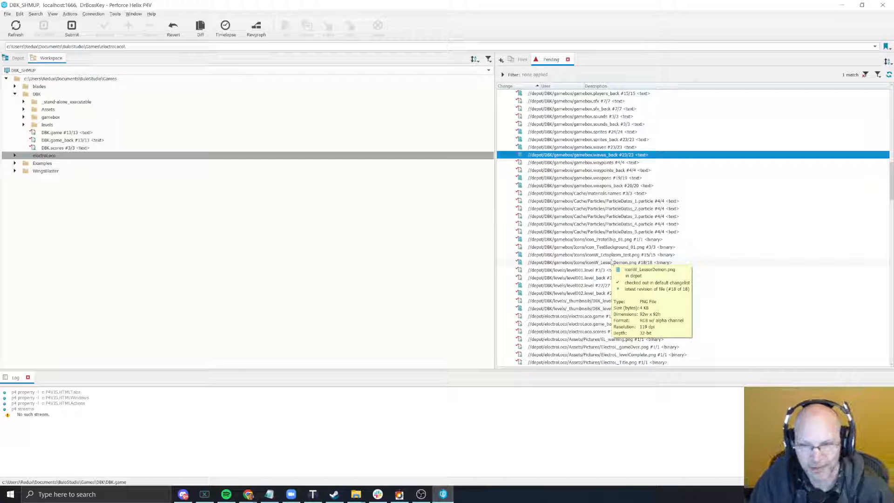
{"action": "scroll", "coordinate": [615, 265], "scroll_direction": "down", "scroll_amount": 15}
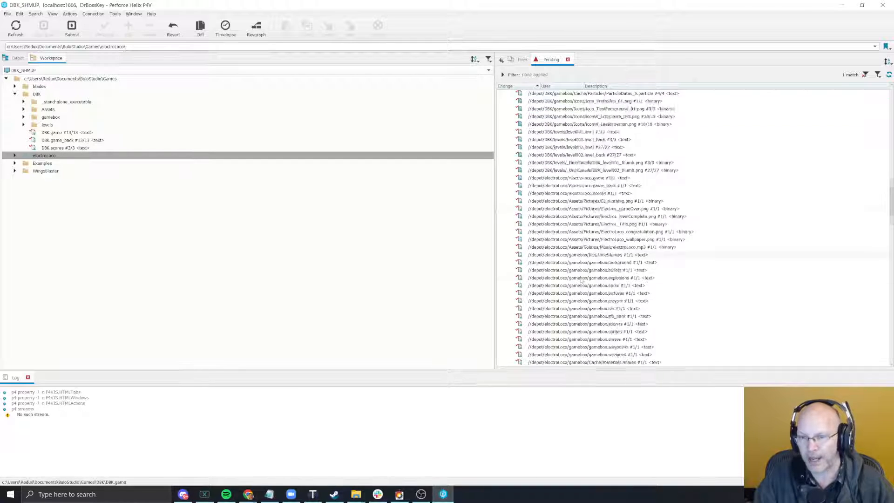
{"action": "scroll", "coordinate": [580, 280], "scroll_direction": "up", "scroll_amount": 8}
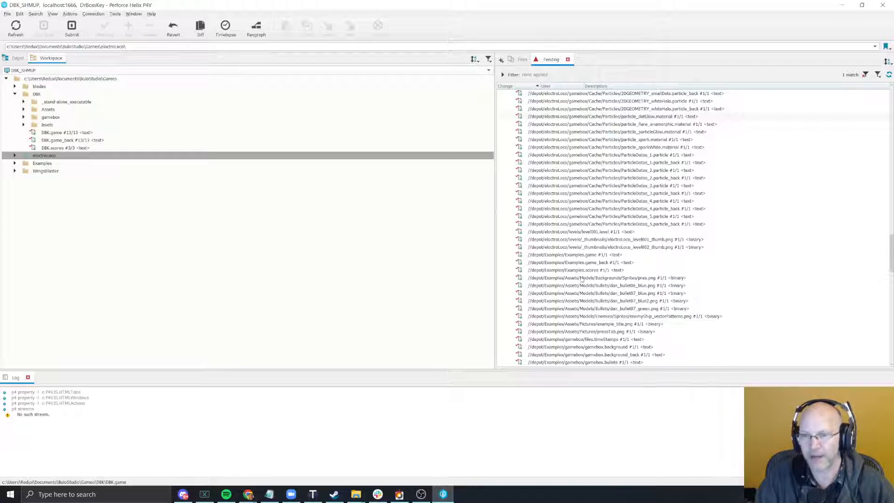
{"action": "scroll", "coordinate": [581, 279], "scroll_direction": "up", "scroll_amount": 10}
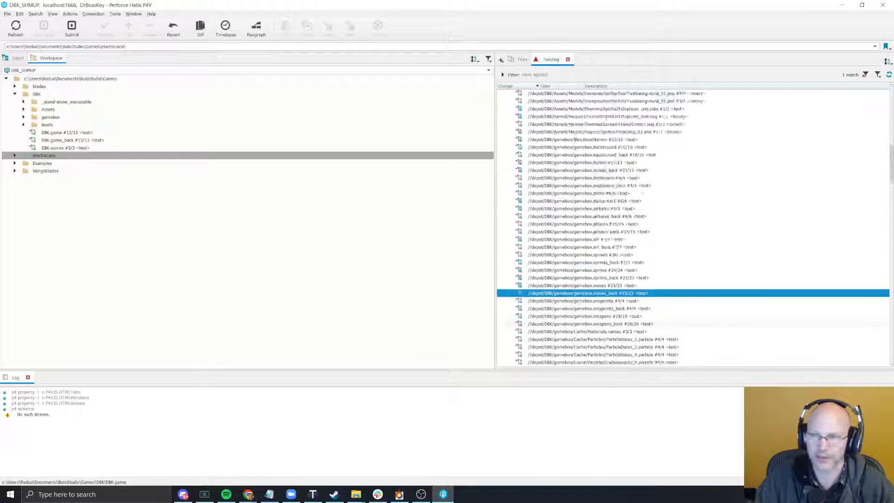
Revert all unchanged files in the default pending changelist.
{"action": "left_click", "coordinate": [565, 140]}
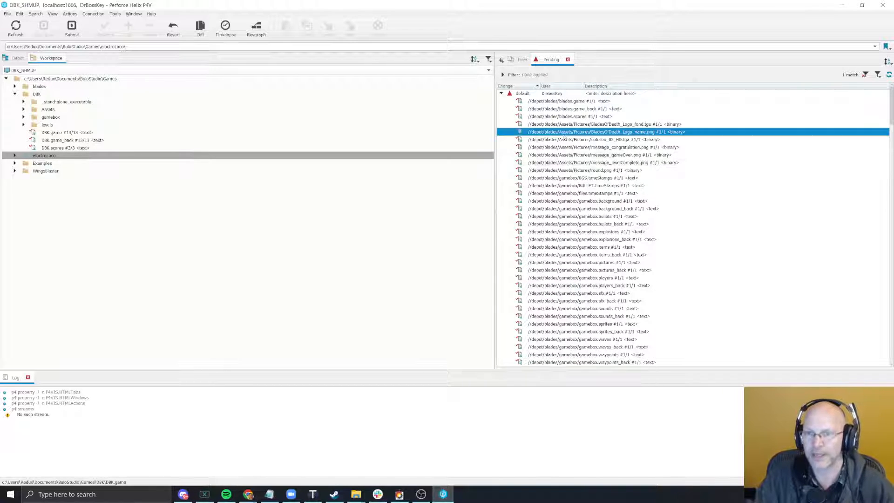
{"action": "key", "text": "ctrl+a"}
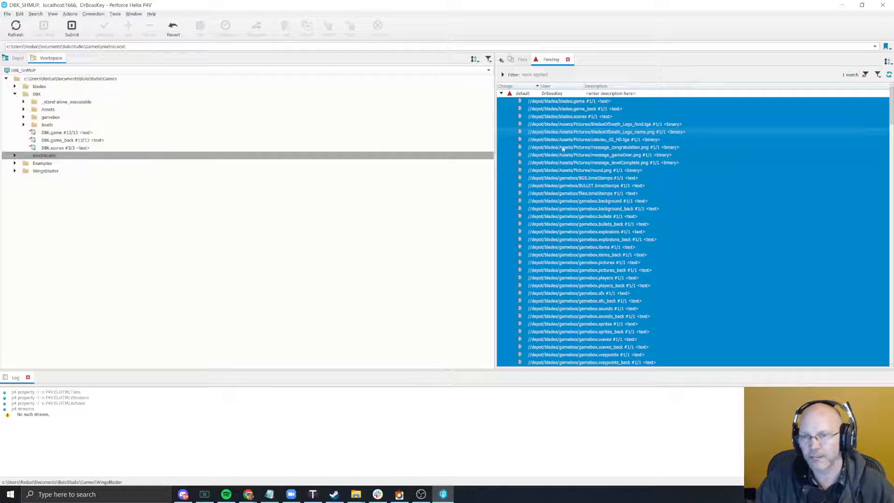
{"action": "right_click", "coordinate": [562, 149]}
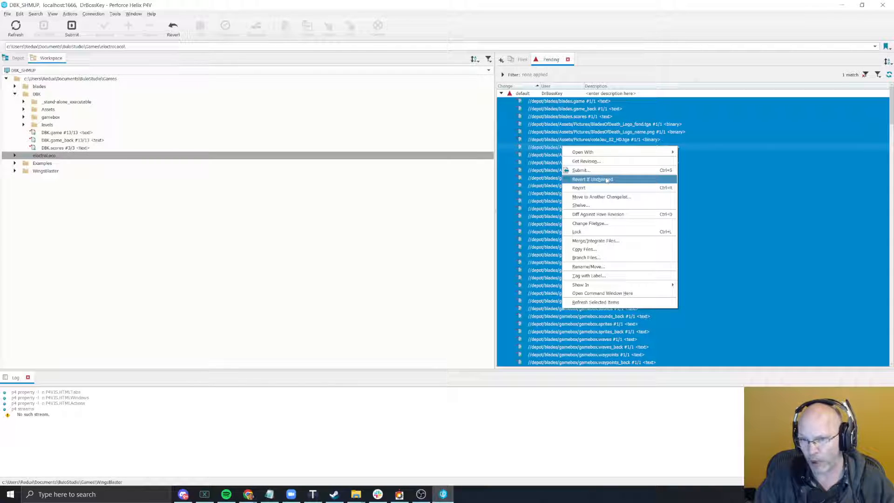
{"action": "left_click", "coordinate": [606, 180]}
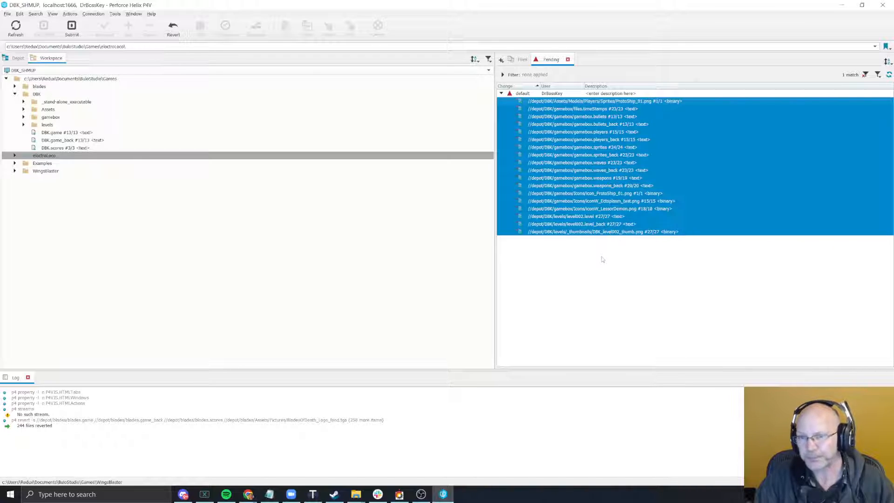
{"action": "left_click", "coordinate": [603, 260]}
Select all the remaining DBK files in the default changelist and start submitting them.
{"action": "left_click", "coordinate": [563, 102]}
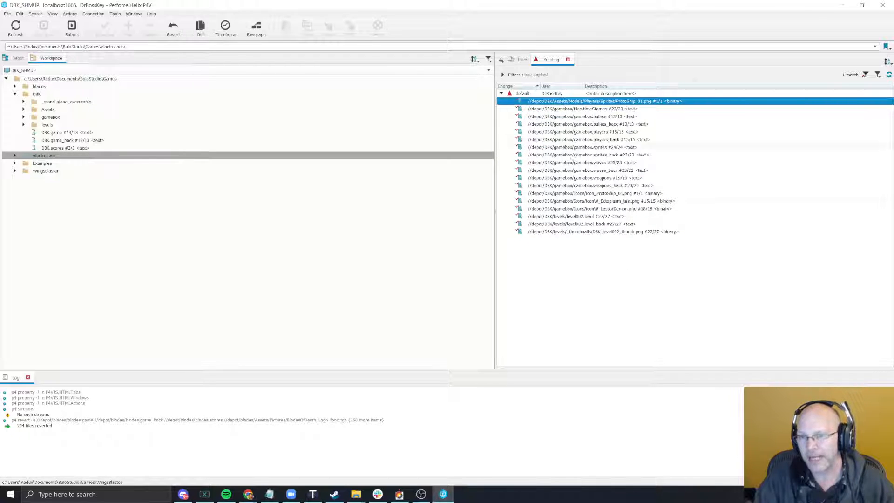
{"action": "left_click", "coordinate": [600, 231], "text": "shift"}
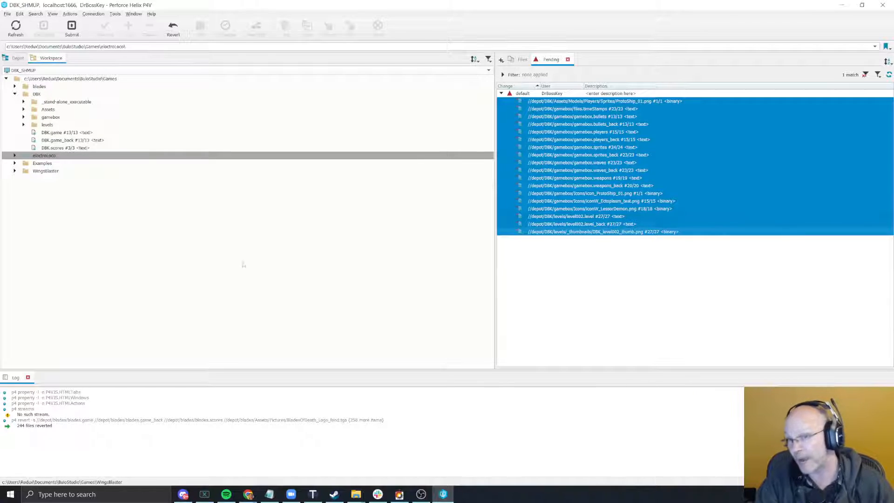
{"action": "right_click", "coordinate": [575, 141]}
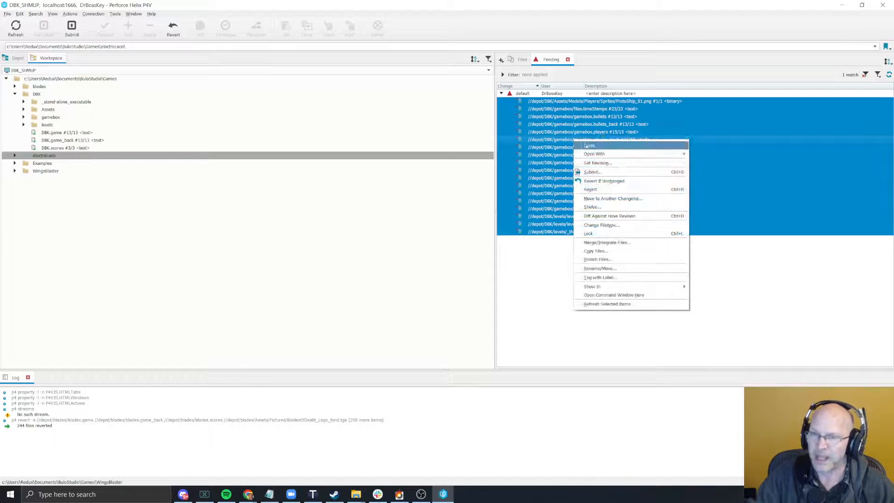
{"action": "left_click", "coordinate": [622, 178]}
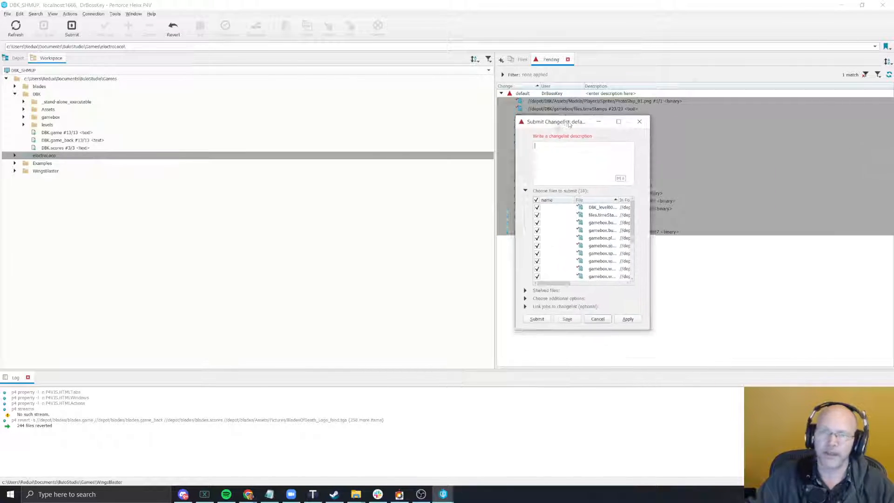
{"action": "left_click_drag", "start_coordinate": [568, 124], "coordinate": [496, 136]}
Describe the changelist as "Updated level logic with lock and key gameplay." and submit it.
{"action": "type", "text": "Updated"}
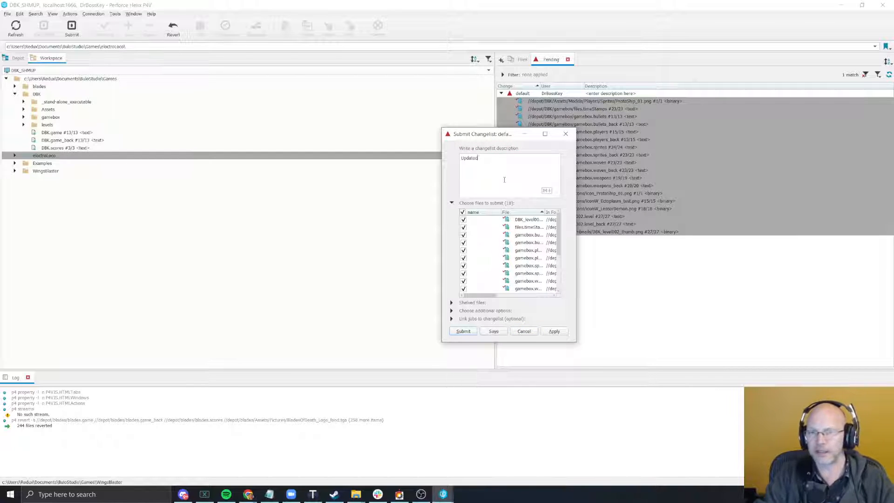
{"action": "type", "text": " lev"}
{"action": "key", "text": "BackSpace"}
{"action": "type", "text": "lo"}
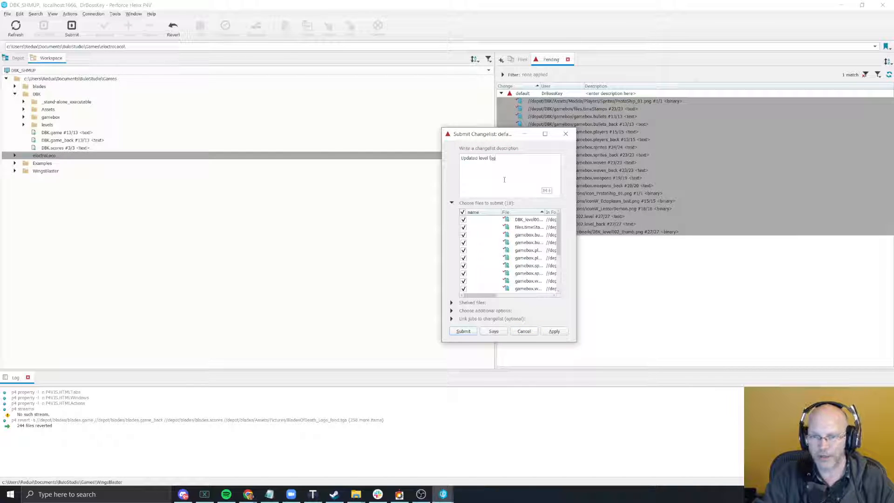
{"action": "type", "text": "gic with lock a"}
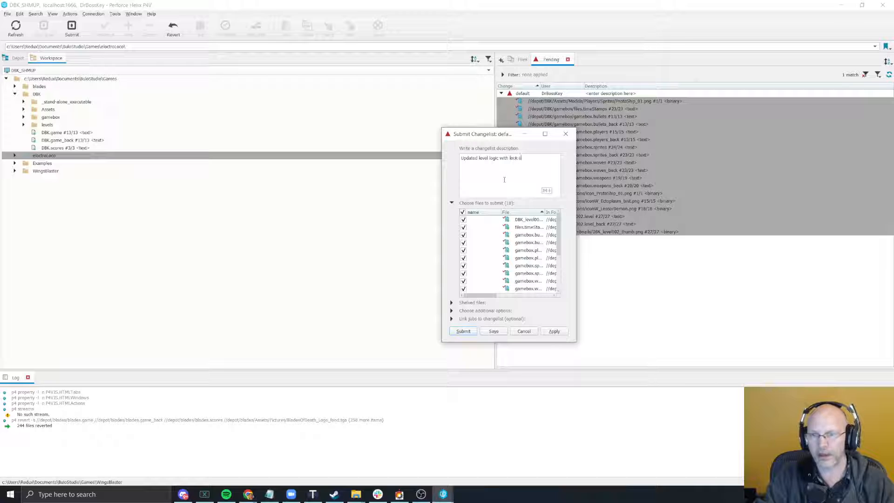
{"action": "type", "text": "nd key l"}
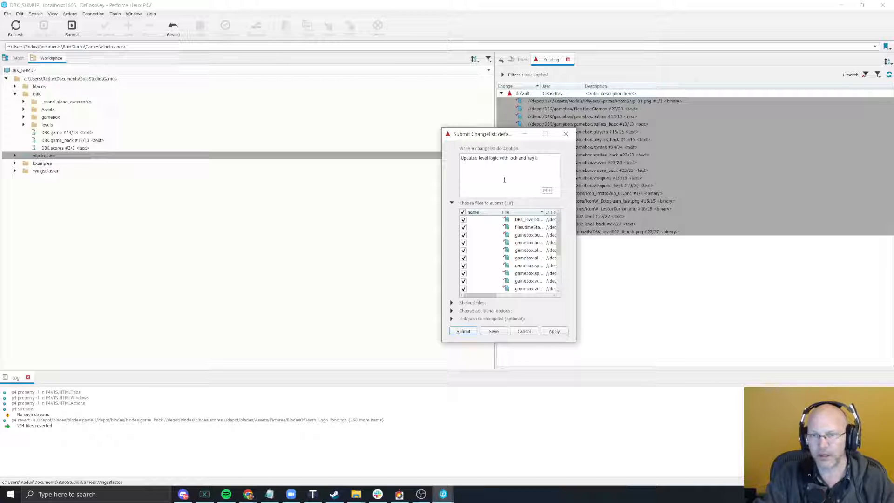
{"action": "type", "text": "ogameplay."}
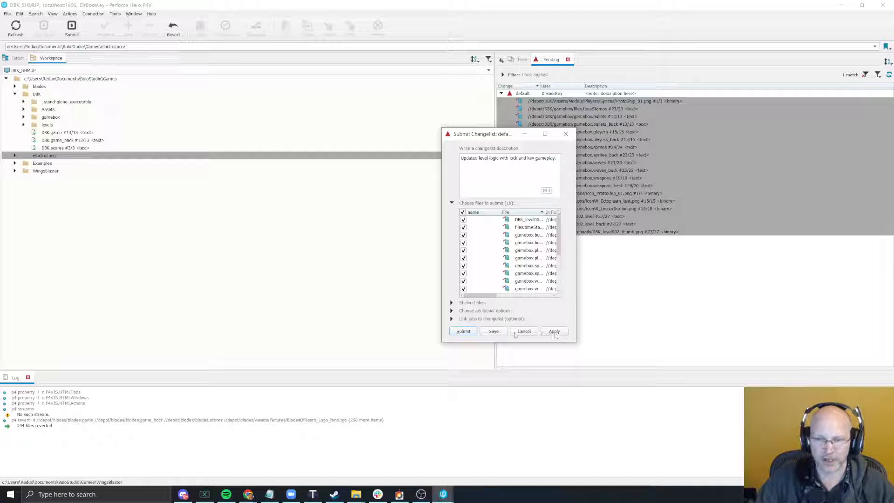
{"action": "left_click", "coordinate": [470, 332]}
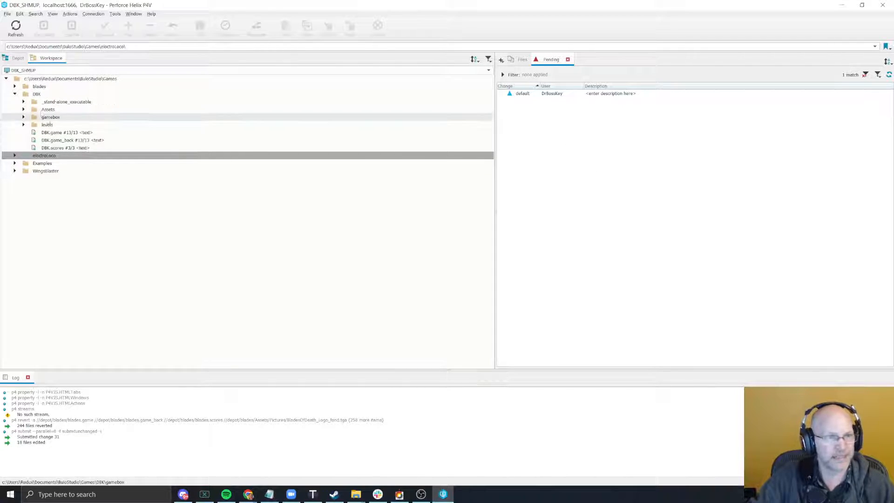
Check out the whole DBK folder from the workspace tree and review its files in the default pending changelist.
{"action": "left_click", "coordinate": [40, 94]}
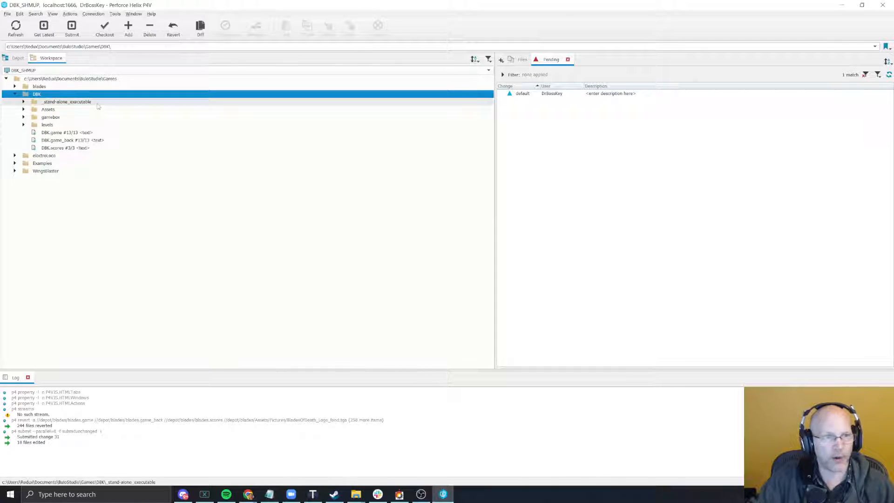
{"action": "right_click", "coordinate": [59, 97]}
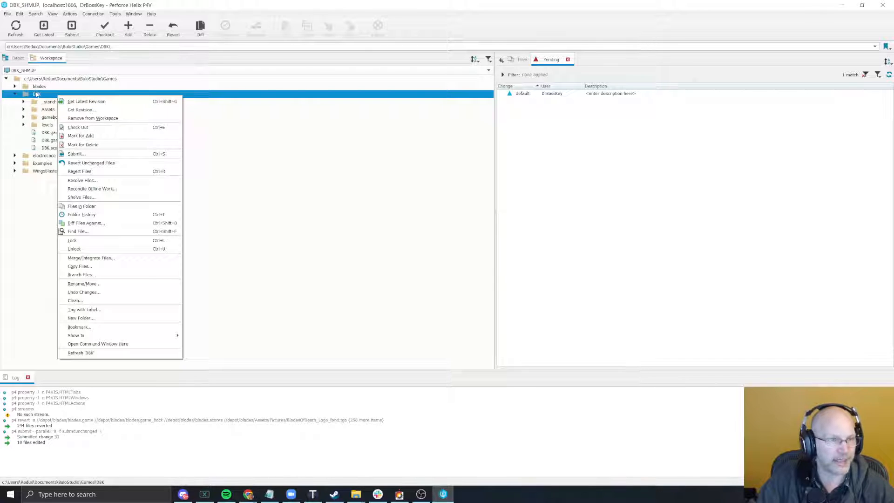
{"action": "left_click", "coordinate": [92, 127]}
{"action": "scroll", "coordinate": [604, 141], "scroll_direction": "down", "scroll_amount": 5}
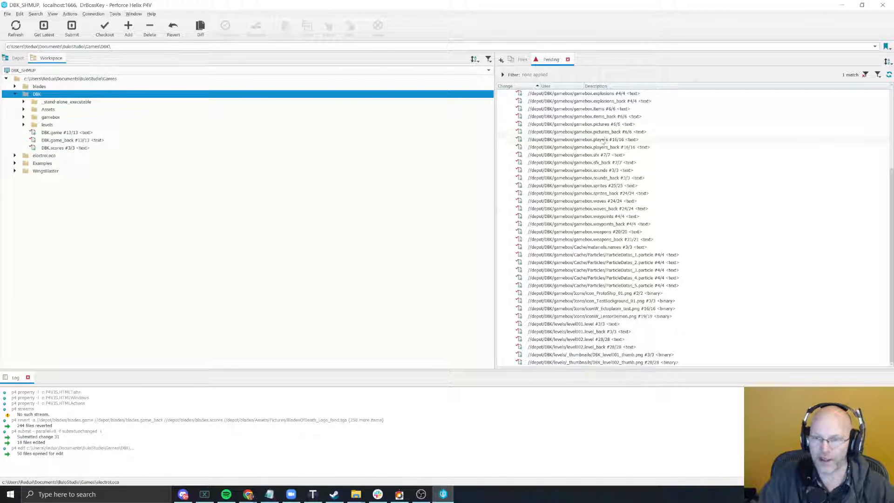
{"action": "scroll", "coordinate": [603, 141], "scroll_direction": "up", "scroll_amount": 5}
{"action": "scroll", "coordinate": [602, 136], "scroll_direction": "down", "scroll_amount": 5}
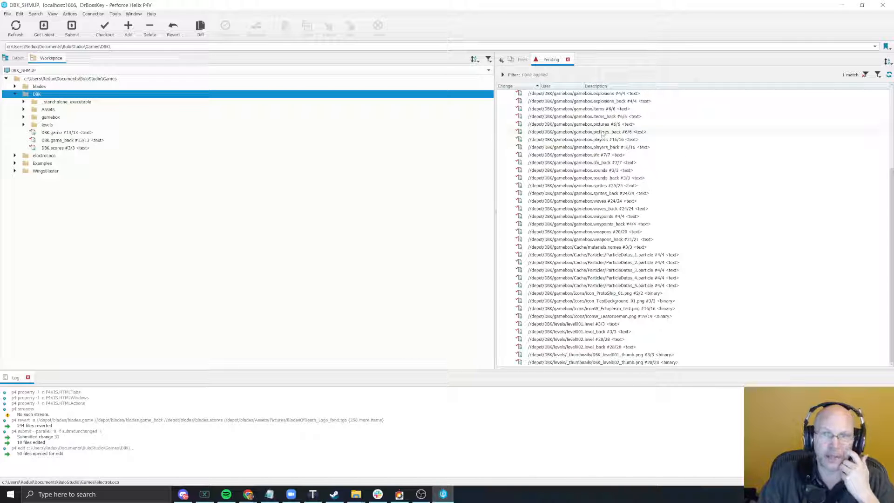
{"action": "scroll", "coordinate": [602, 138], "scroll_direction": "up", "scroll_amount": 5}
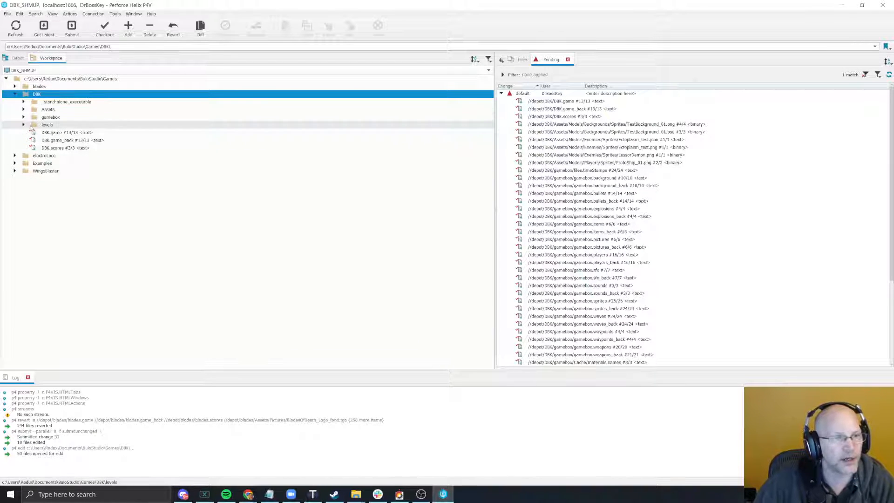
Show the file history of DBK.game, widen the history area and view the details of revision 7.
{"action": "right_click", "coordinate": [59, 133]}
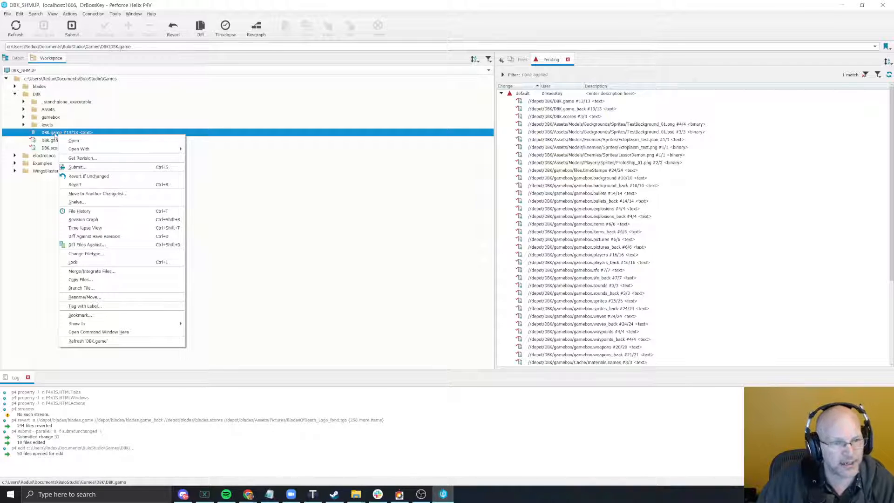
{"action": "mouse_move", "coordinate": [156, 325]}
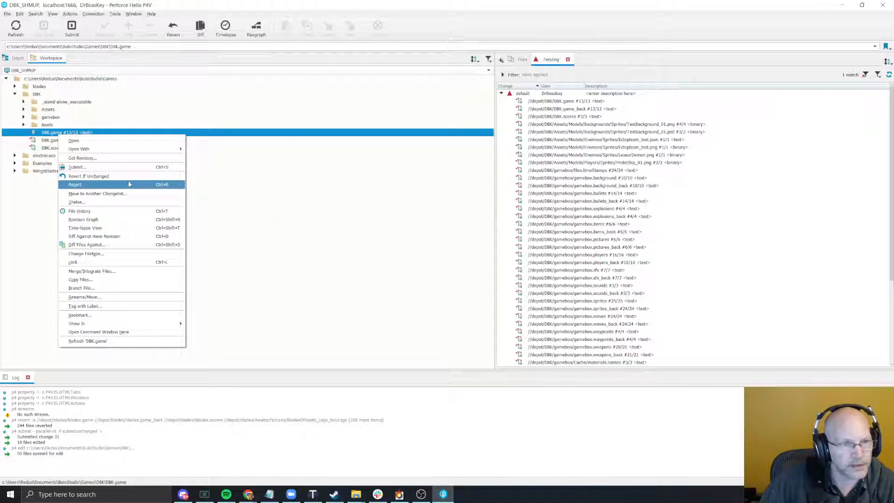
{"action": "left_click", "coordinate": [105, 211]}
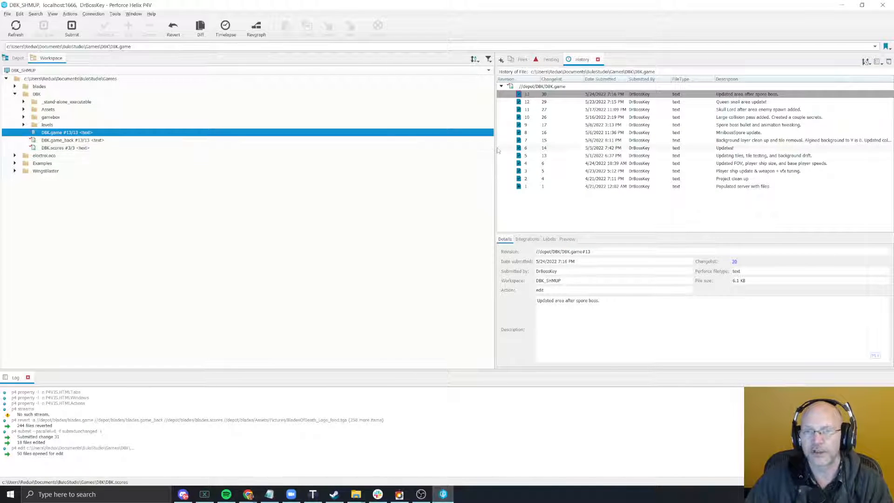
{"action": "left_click_drag", "start_coordinate": [496, 149], "coordinate": [313, 149]}
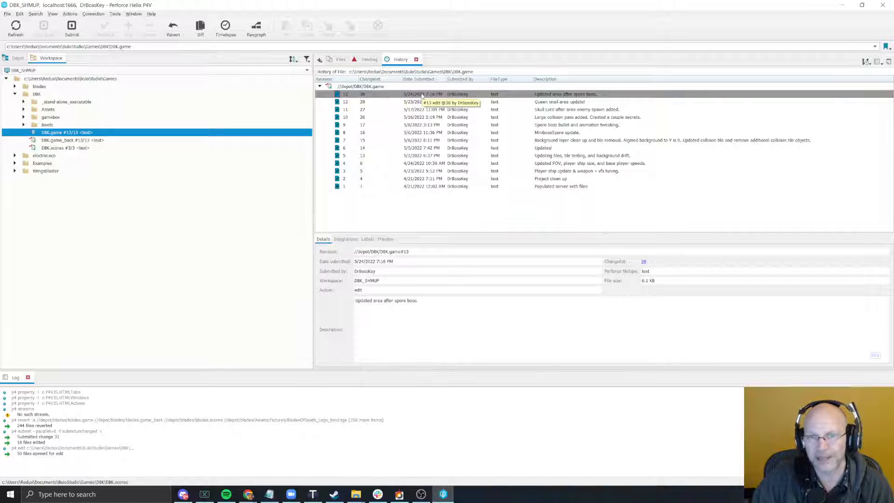
{"action": "left_click", "coordinate": [583, 141]}
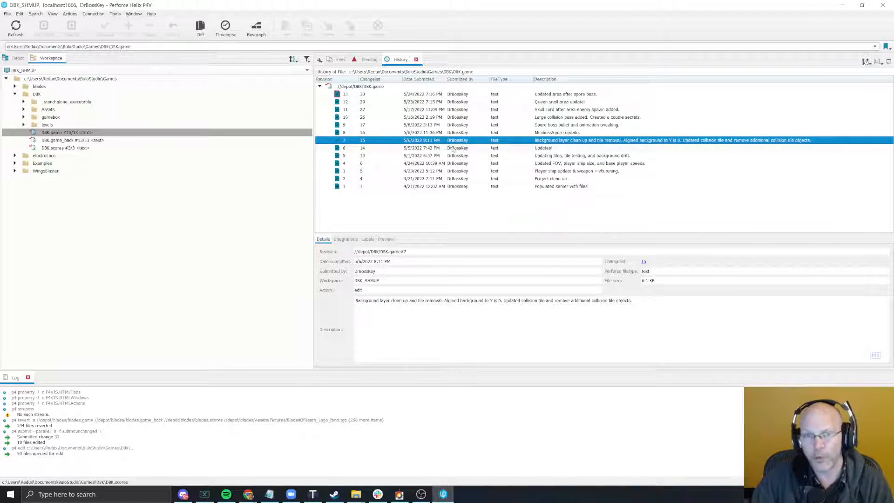
Set up Get Revision for DBK.game using a specific revision number instead of the latest, and cancel without retrieving it.
{"action": "left_click", "coordinate": [77, 134]}
{"action": "right_click", "coordinate": [77, 135]}
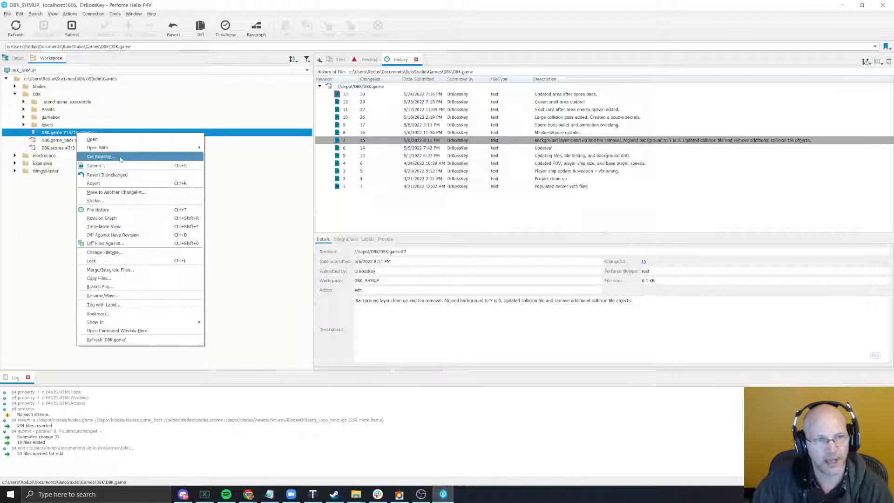
{"action": "left_click", "coordinate": [120, 158]}
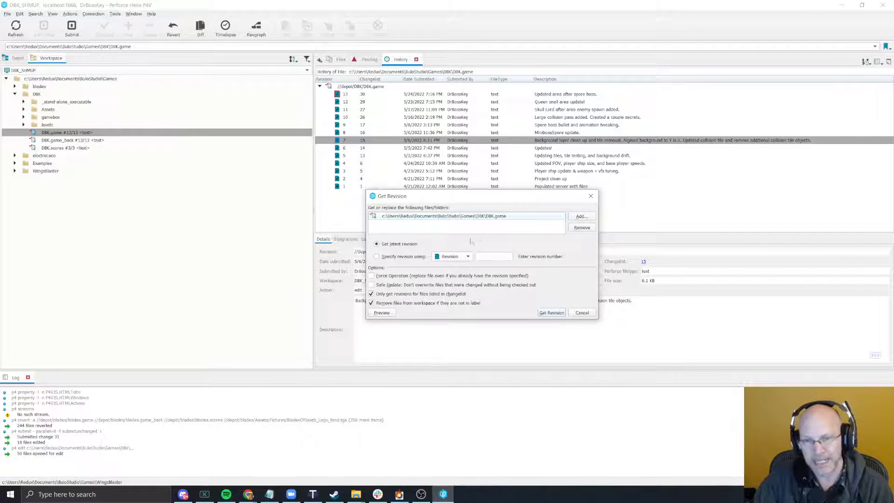
{"action": "left_click", "coordinate": [377, 256]}
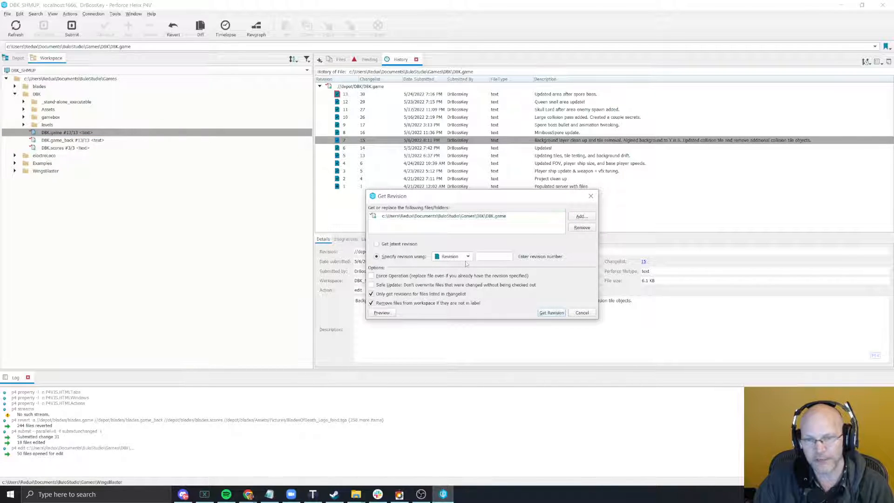
{"action": "left_click", "coordinate": [495, 255]}
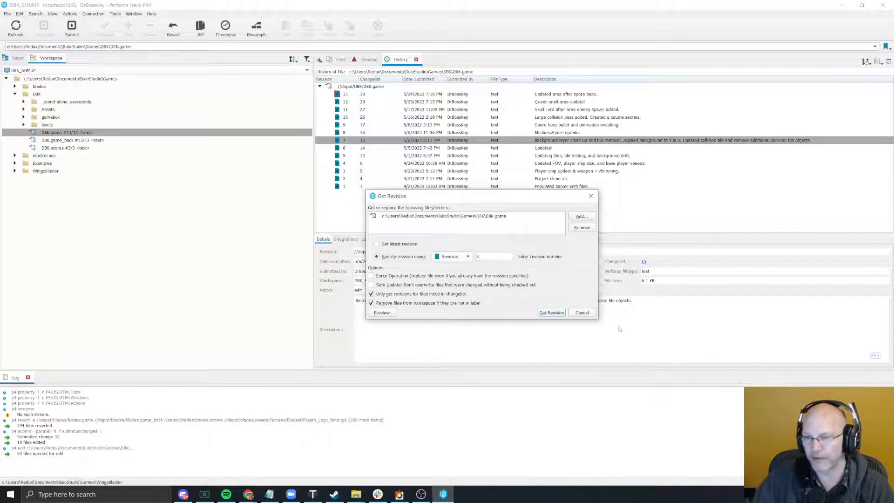
{"action": "left_click", "coordinate": [585, 314]}
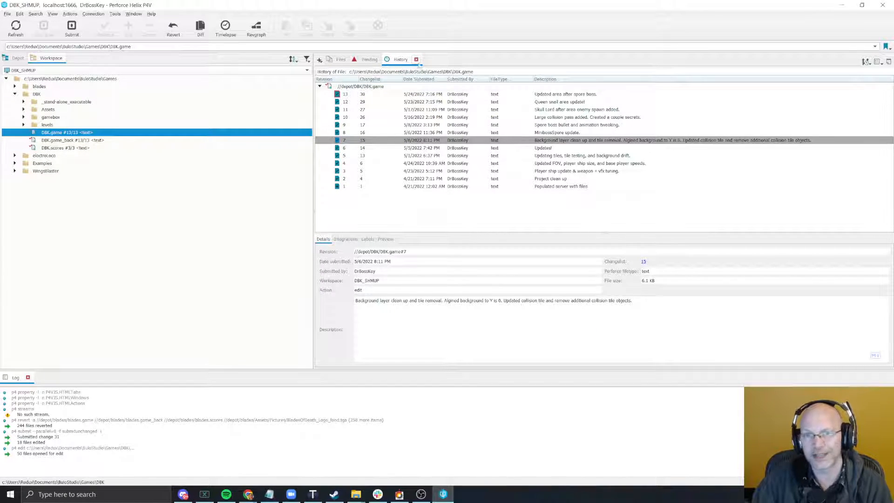
Return to the pending changelists and switch to the FreeRoamTest level in SHMUP Creator.
{"action": "left_click", "coordinate": [369, 59]}
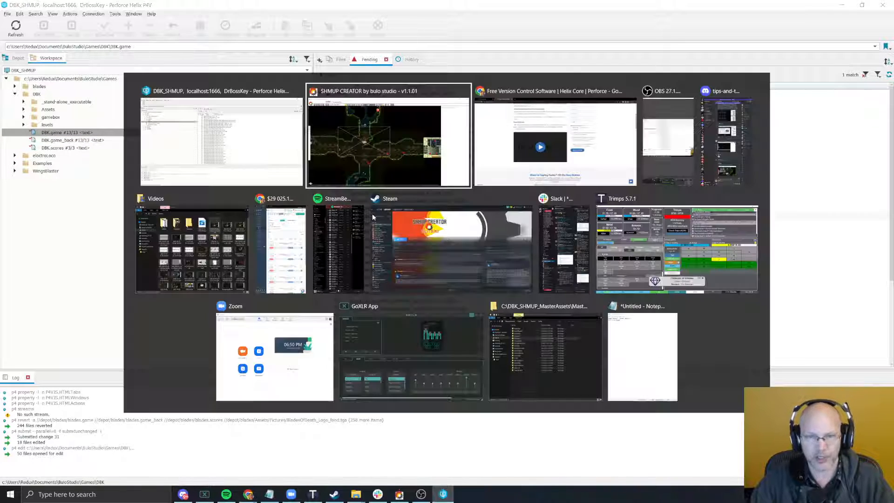
{"action": "key", "text": "alt+Tab"}
{"action": "key", "text": "alt+Tab"}
{"action": "key", "text": "alt+shift+Tab"}
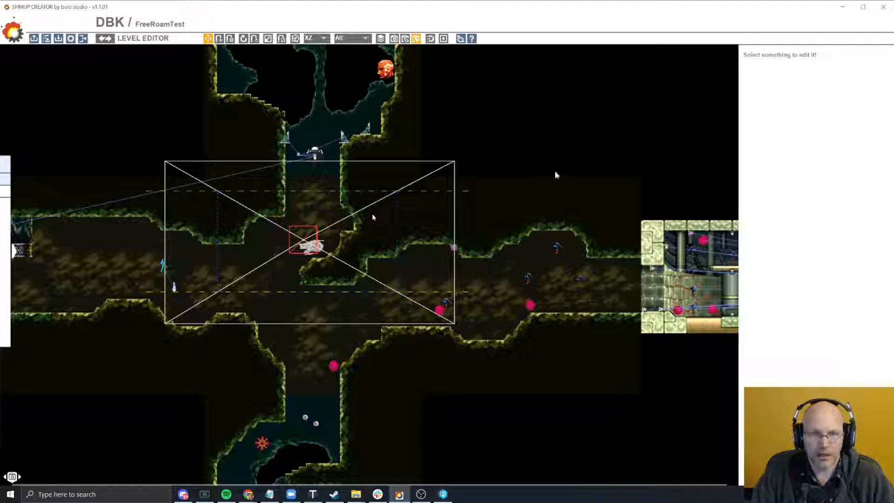